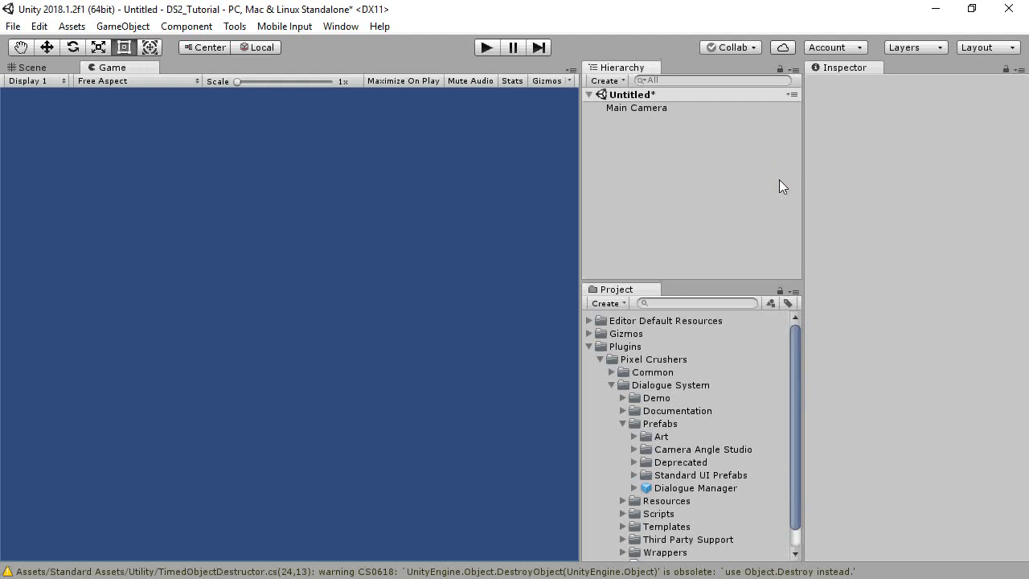
pyautogui.click(70, 27)
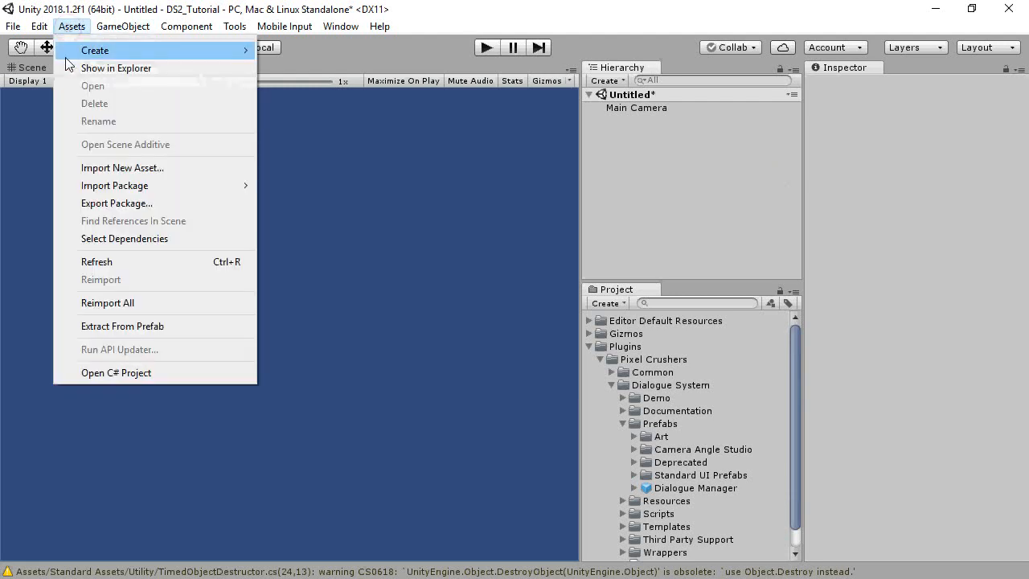
pyautogui.moveTo(201, 186)
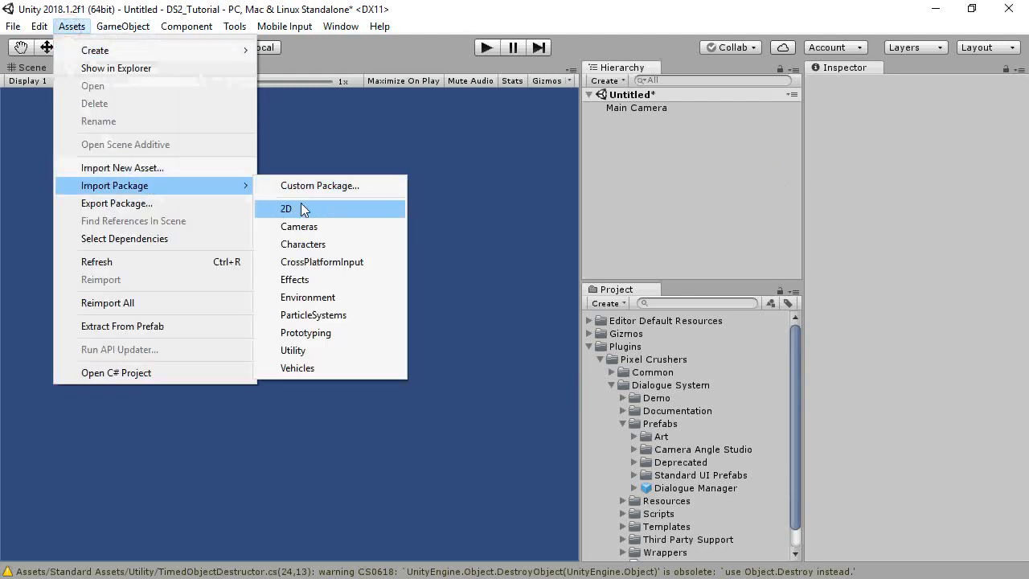
pyautogui.click(360, 47)
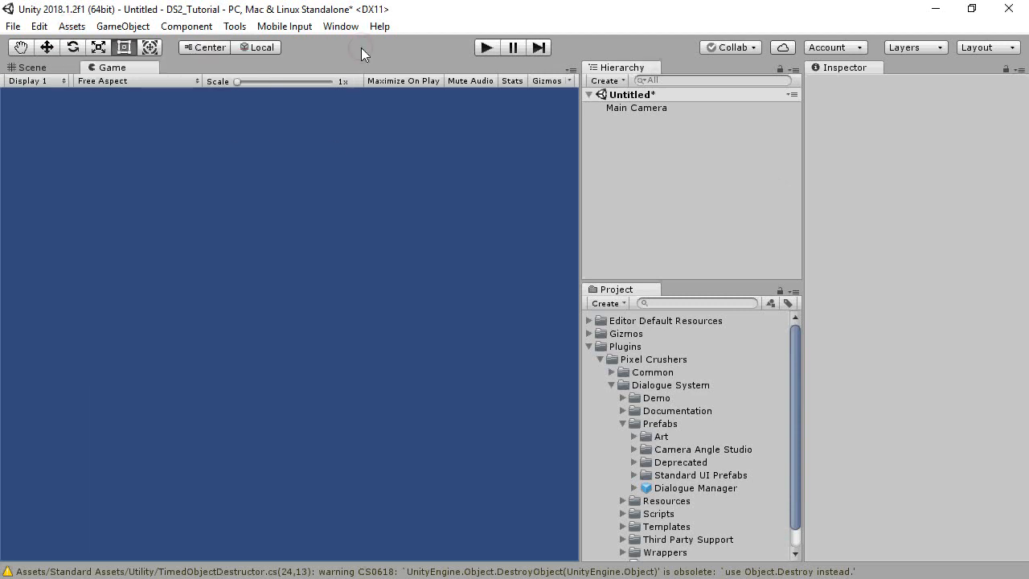
# Add the Platform36x01 prefab from the Standard Assets 2D prefabs to the scene and set its X position to -20.
pyautogui.click(588, 347)
pyautogui.click(590, 360)
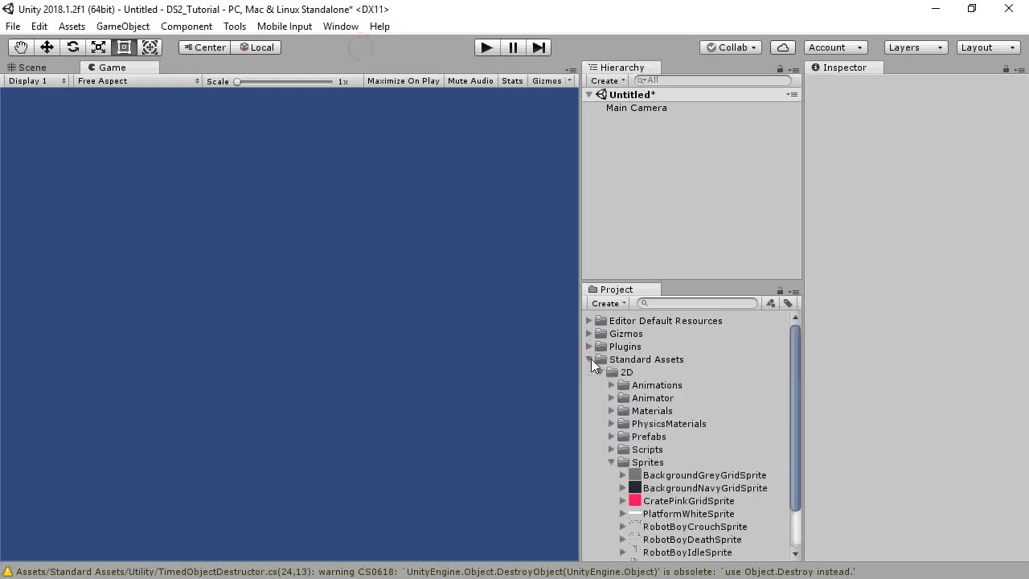
pyautogui.click(611, 437)
pyautogui.moveTo(791, 430); pyautogui.dragTo(793, 464)
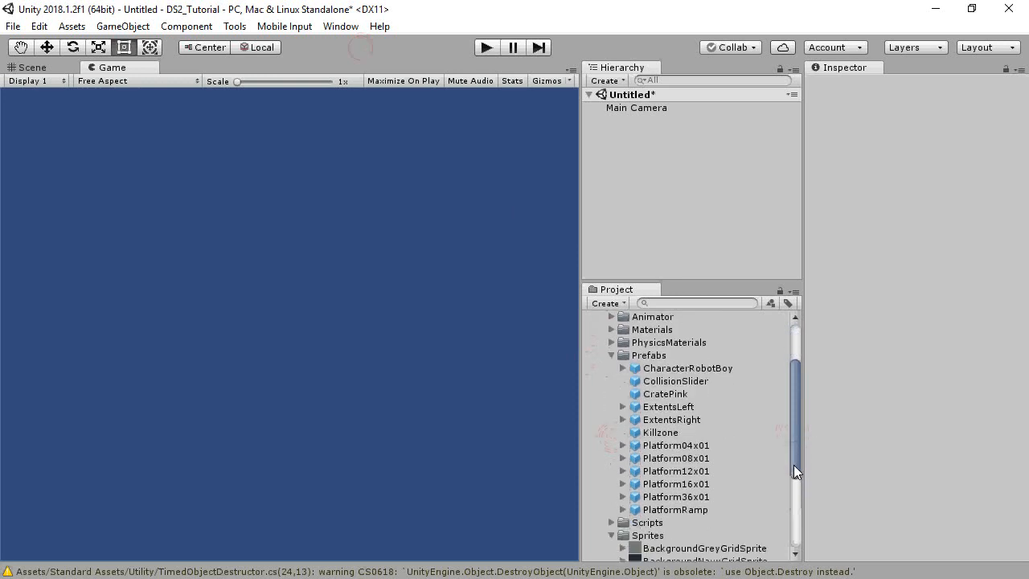
pyautogui.moveTo(675, 496); pyautogui.dragTo(654, 225)
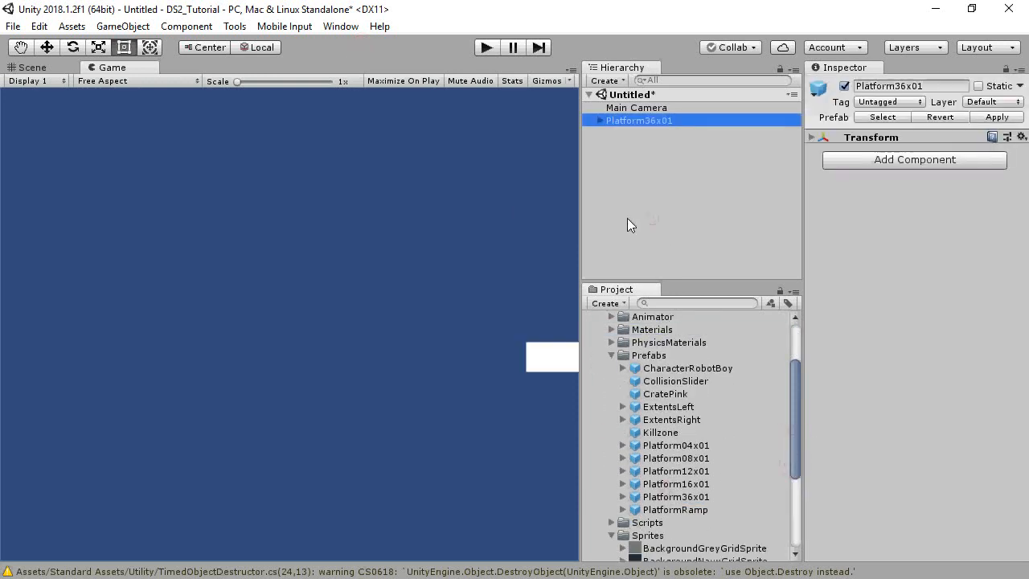
pyautogui.click(879, 138)
pyautogui.click(896, 153)
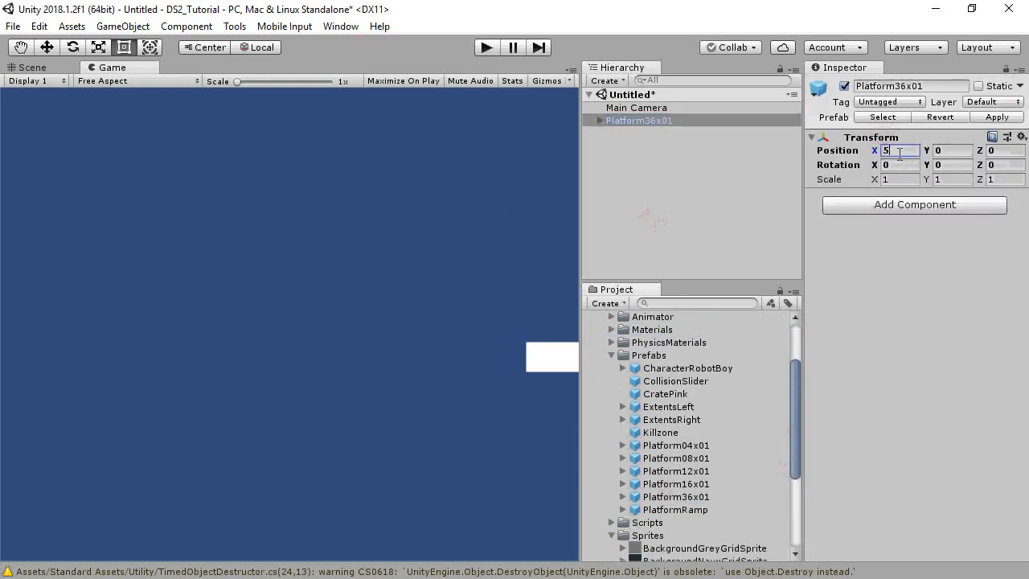
pyautogui.write('-20')
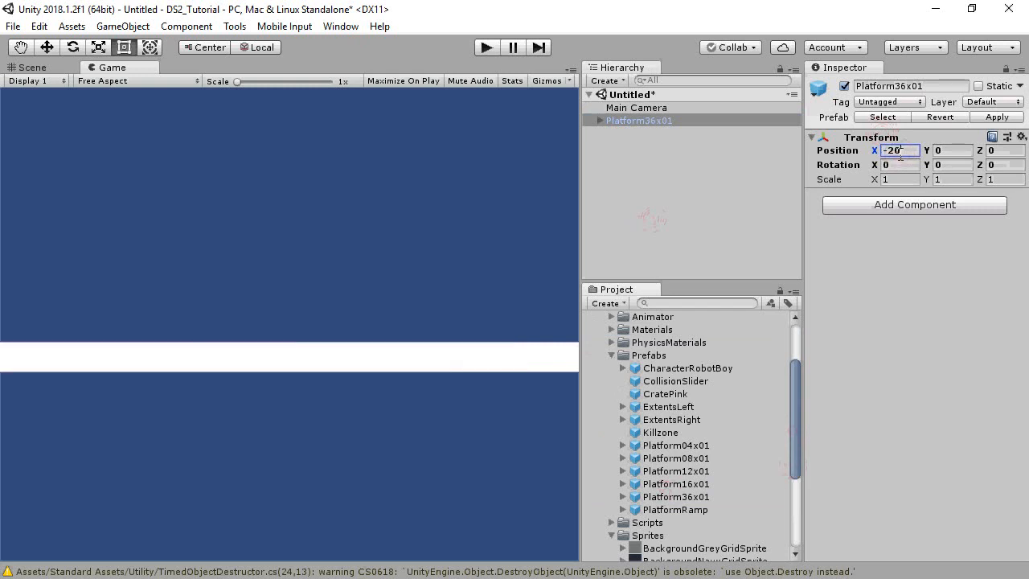
# Add the CharacterRobotBoy prefab to the scene and set its position to X 0, Y 2, Z 0.
pyautogui.moveTo(687, 370); pyautogui.dragTo(666, 166)
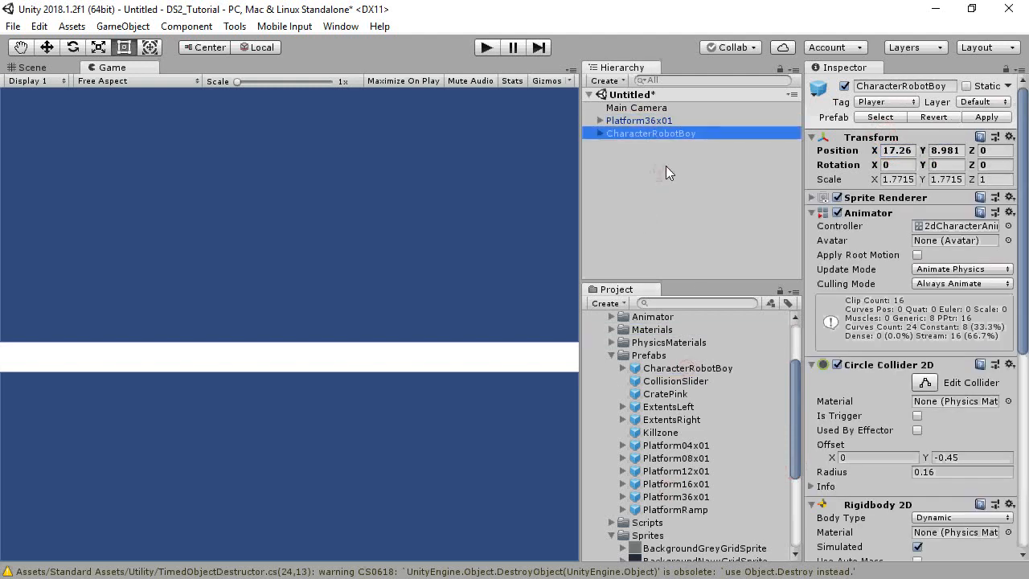
pyautogui.click(909, 150)
pyautogui.write('0')
pyautogui.press('Tab')
pyautogui.write('2')
pyautogui.press('Tab')
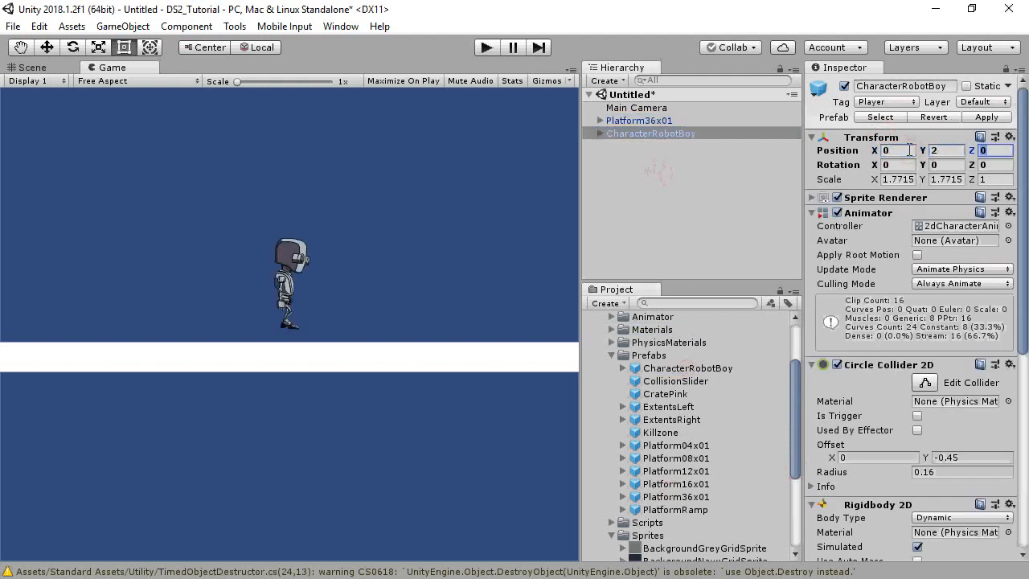
pyautogui.write('0')
# Create a new 2D sprite object and name it Box1.
pyautogui.click(127, 27)
pyautogui.moveTo(189, 101)
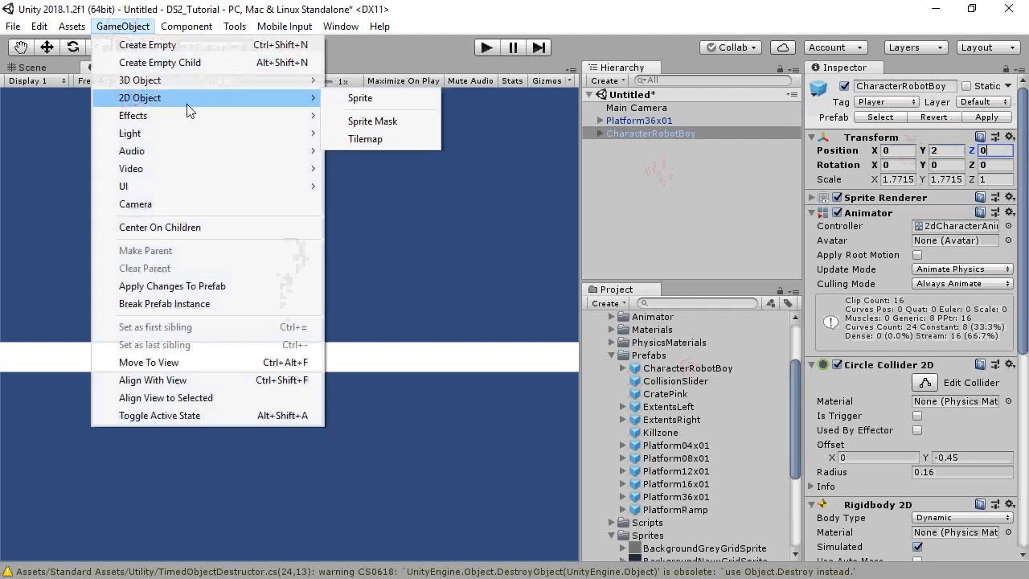
pyautogui.click(349, 101)
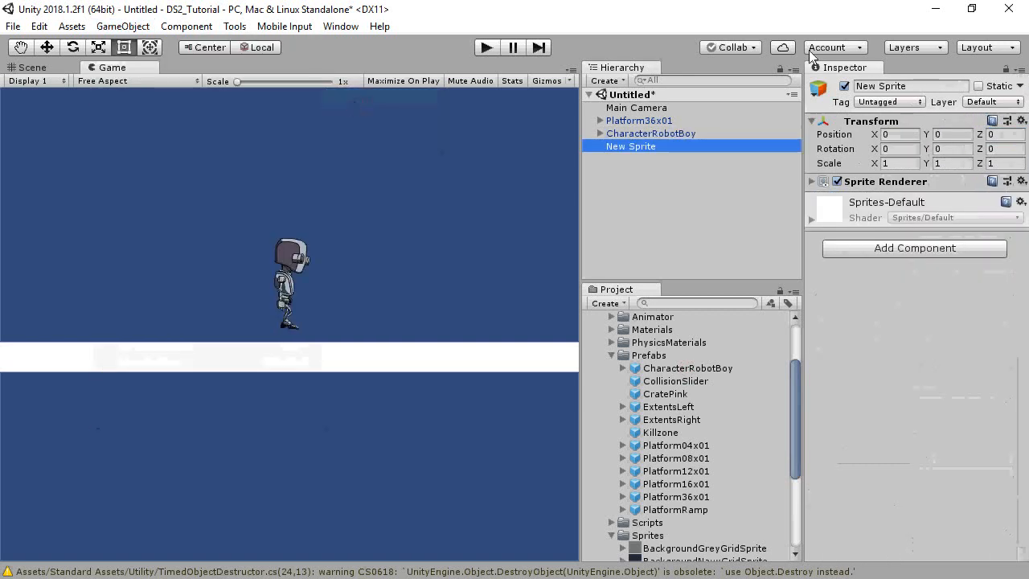
pyautogui.click(934, 84)
pyautogui.write('Box1')
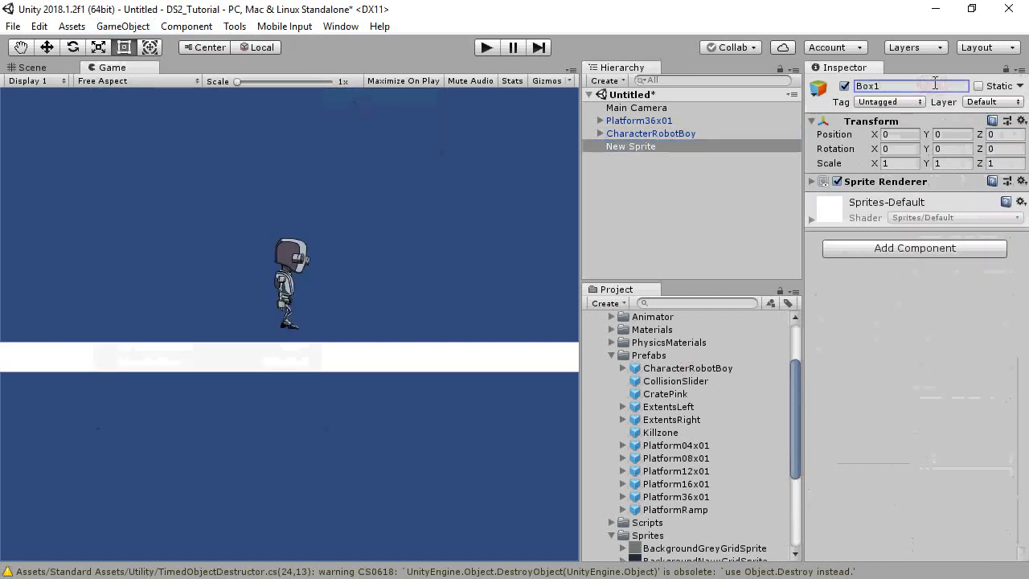
pyautogui.press('Return')
# Assign BackgroundGreyGridSprite to Box1's Sprite Renderer and set the object's position to X 4, Y 1.
pyautogui.click(611, 355)
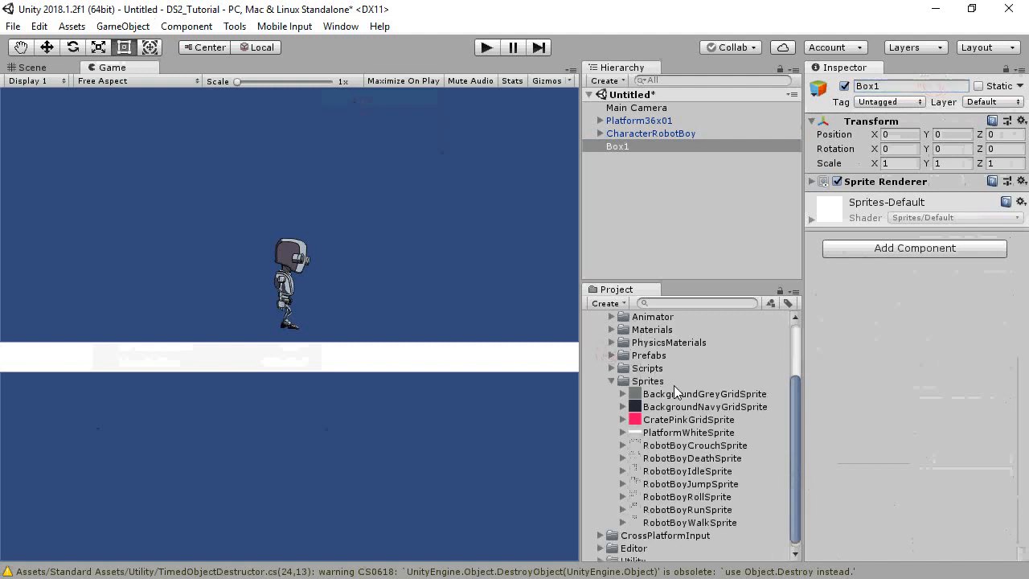
pyautogui.moveTo(675, 394); pyautogui.dragTo(932, 197)
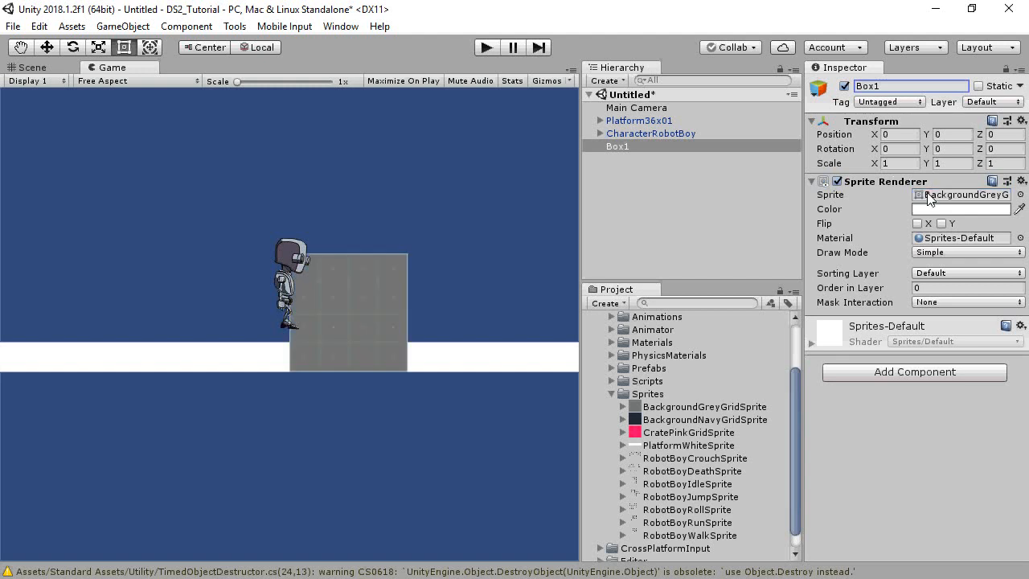
pyautogui.click(893, 136)
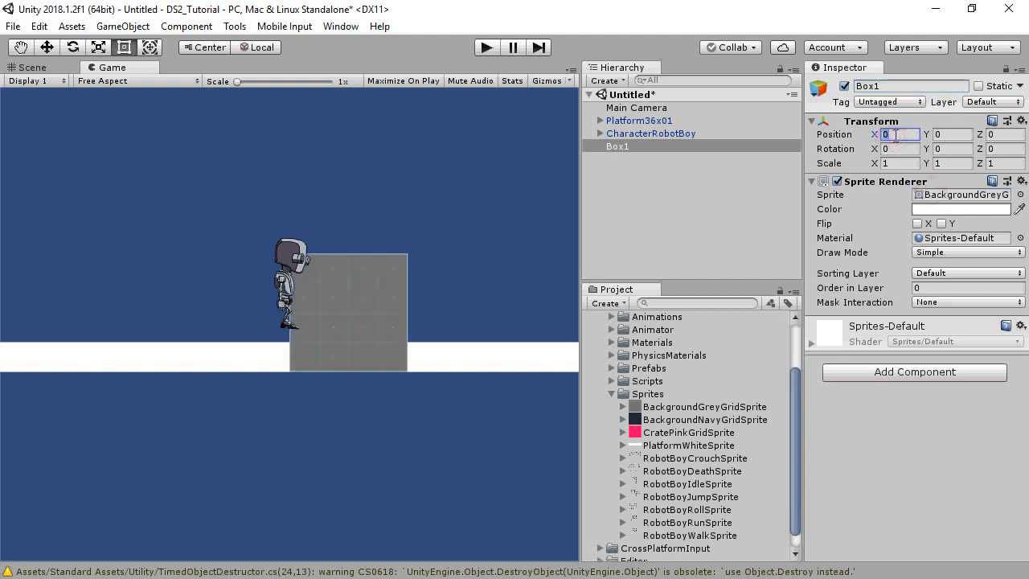
pyautogui.write('4')
pyautogui.press('Tab')
pyautogui.write('1')
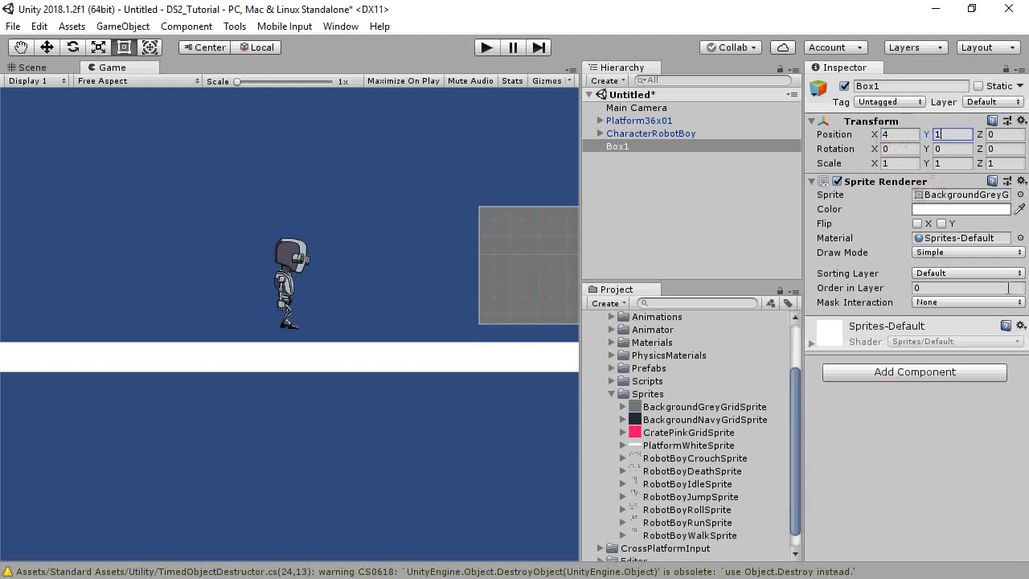
# Add a Box Collider 2D component to Box1.
pyautogui.click(951, 370)
pyautogui.write('box')
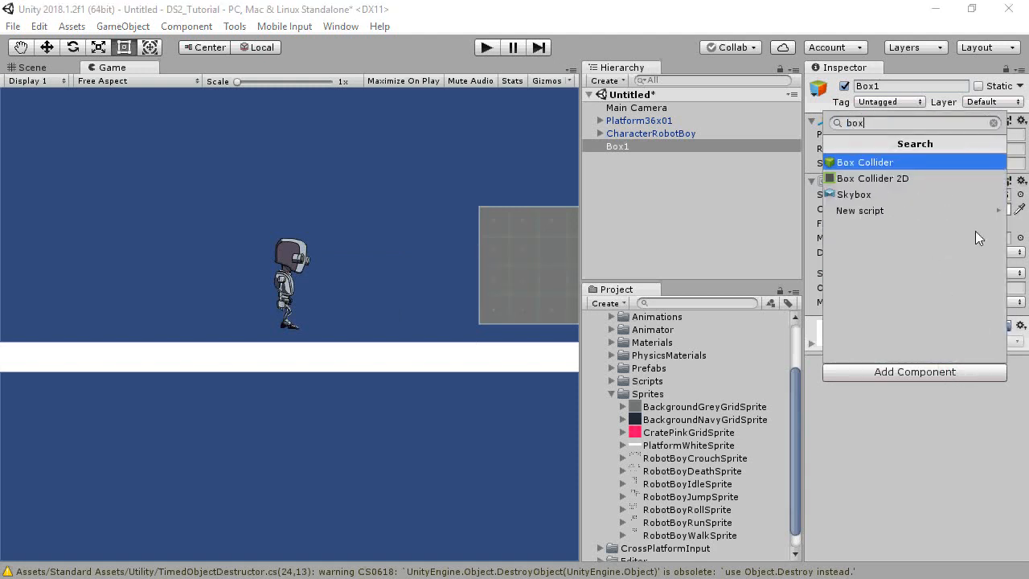
pyautogui.click(912, 177)
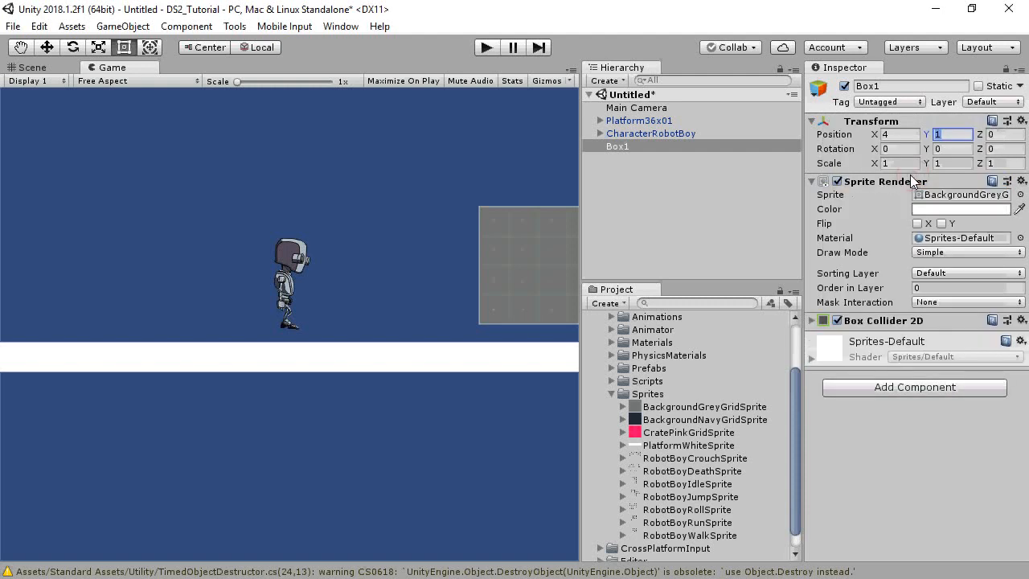
# Create a second 2D sprite object and name it Box2.
pyautogui.click(121, 27)
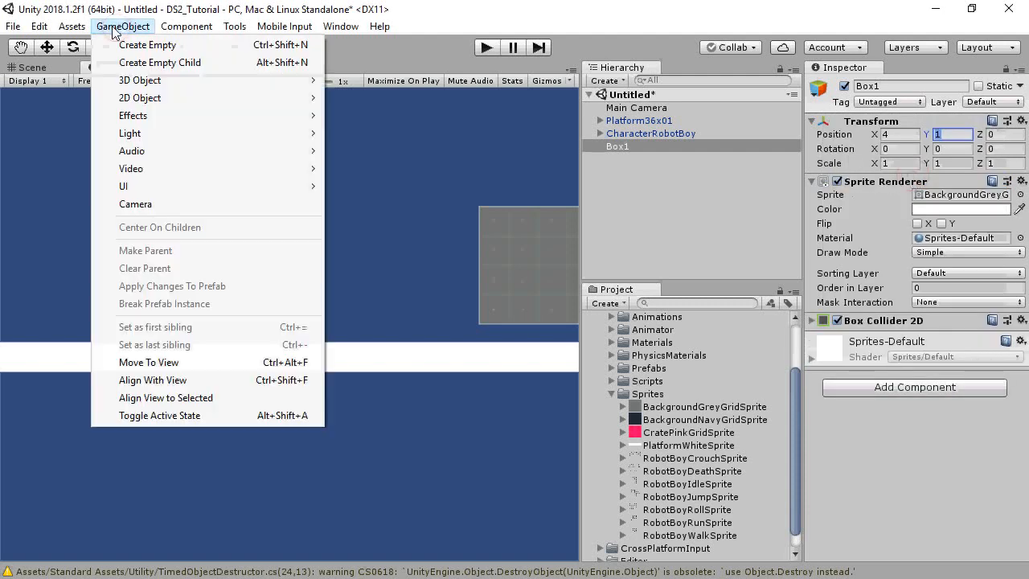
pyautogui.moveTo(140, 98)
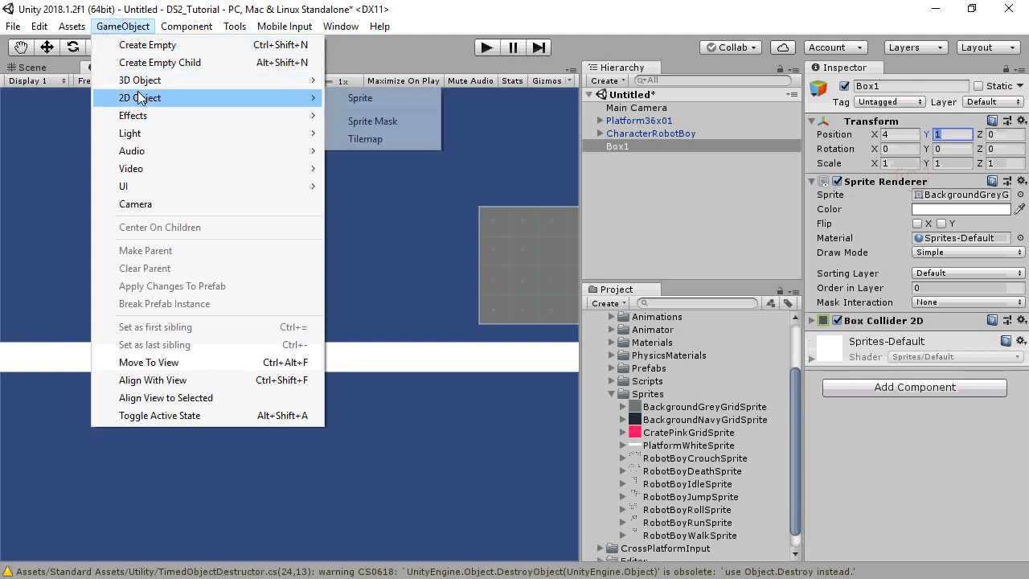
pyautogui.click(359, 98)
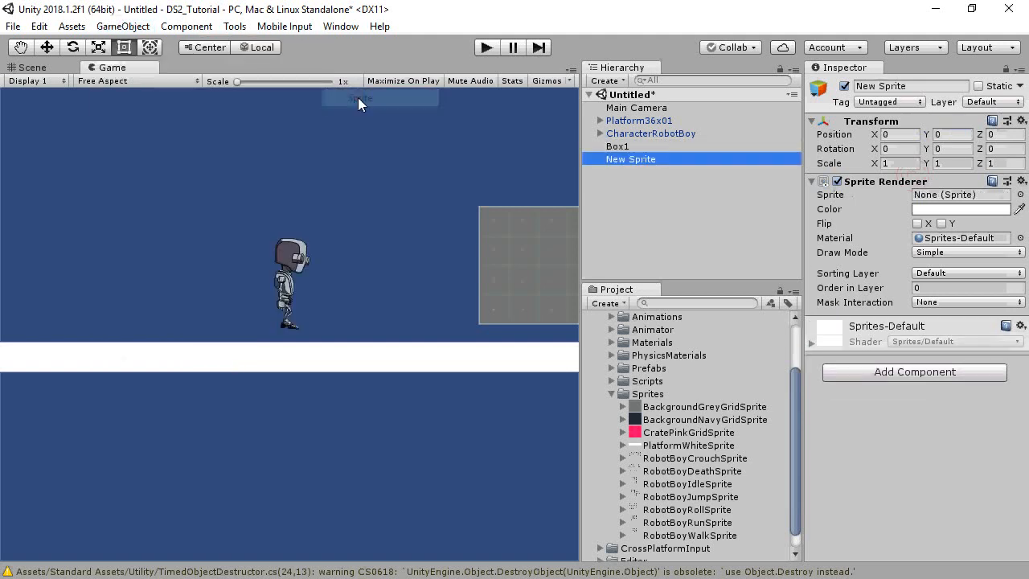
pyautogui.click(932, 85)
pyautogui.write('Box2')
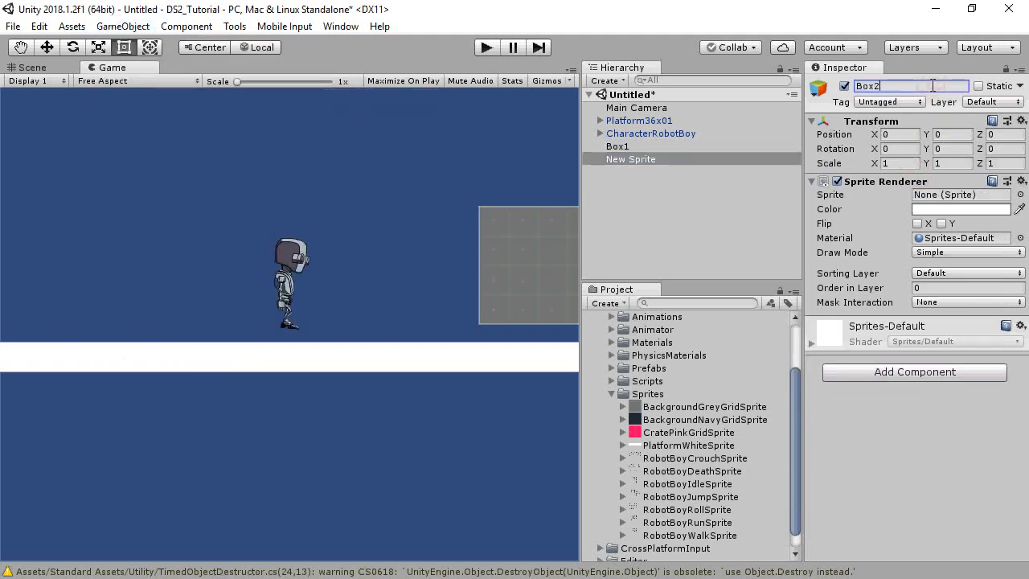
pyautogui.press('Return')
# Set Box2's position to X -6, Y 1.
pyautogui.click(906, 133)
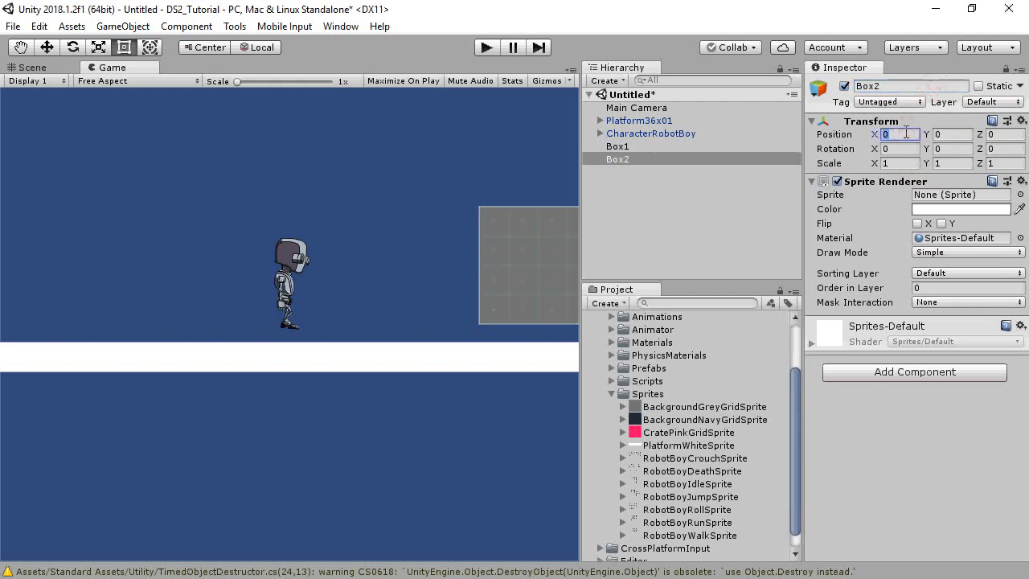
pyautogui.write('-6')
pyautogui.press('Tab')
pyautogui.write('1')
# Assign BackgroundGreyGridSprite to Box2's Sprite Renderer and add a Box Collider 2D component to the object.
pyautogui.moveTo(715, 408); pyautogui.dragTo(932, 198)
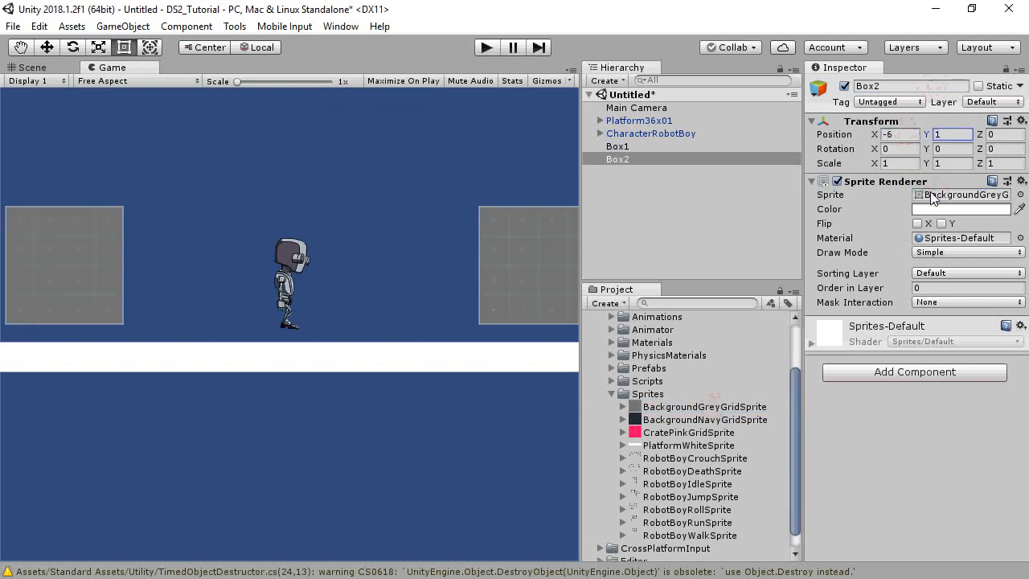
pyautogui.click(894, 372)
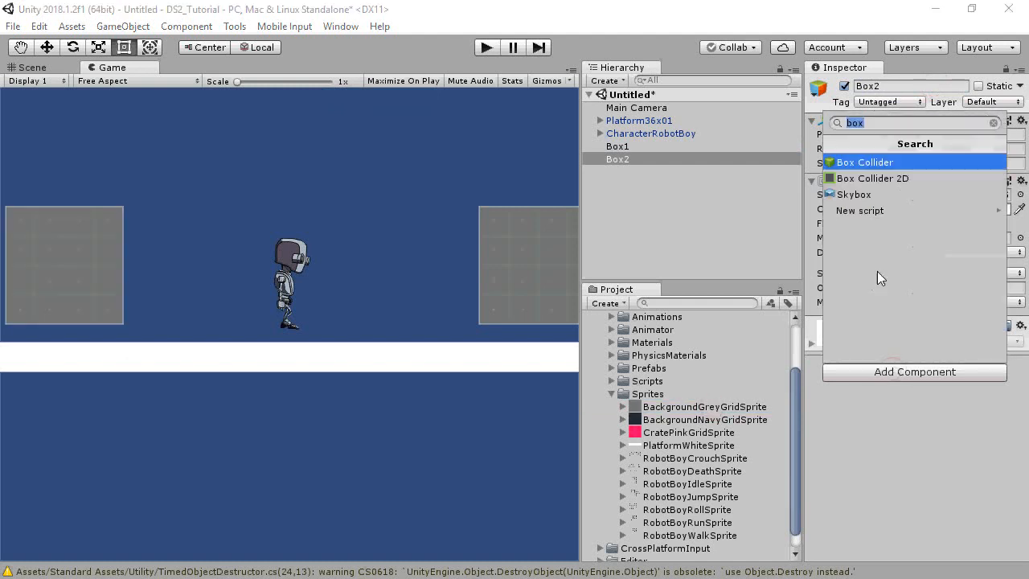
pyautogui.click(860, 178)
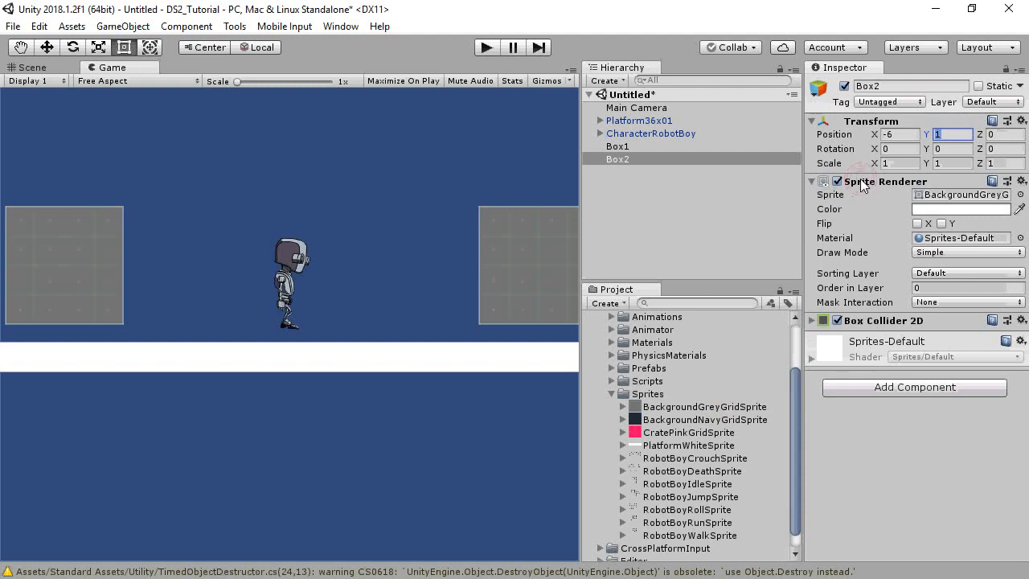
# Add the Dialogue Manager prefab from the Dialogue System plugin to the scene and assign Demo Database as its initial database.
pyautogui.click(610, 393)
pyautogui.click(590, 358)
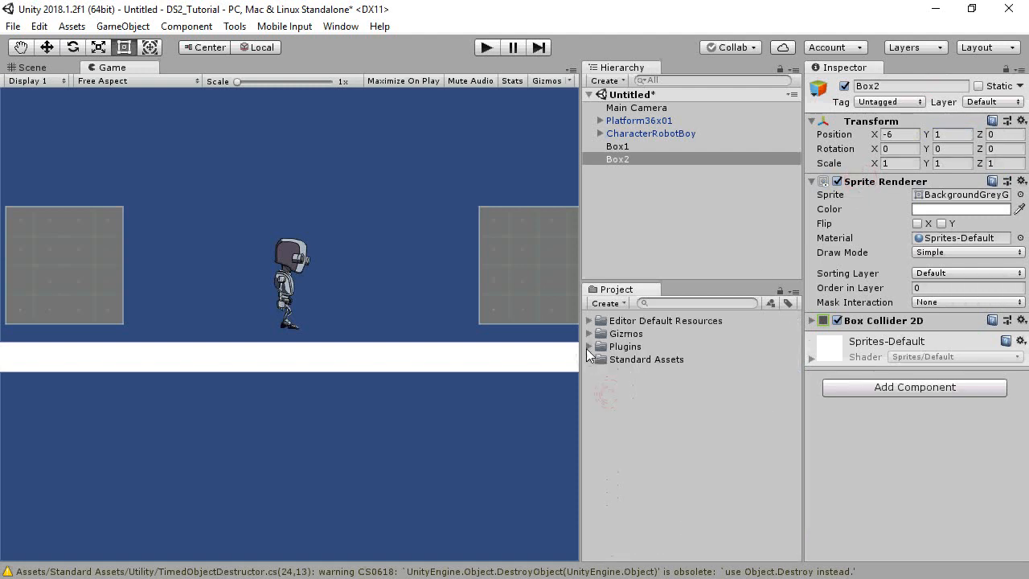
pyautogui.click(590, 346)
pyautogui.moveTo(695, 488); pyautogui.dragTo(653, 215)
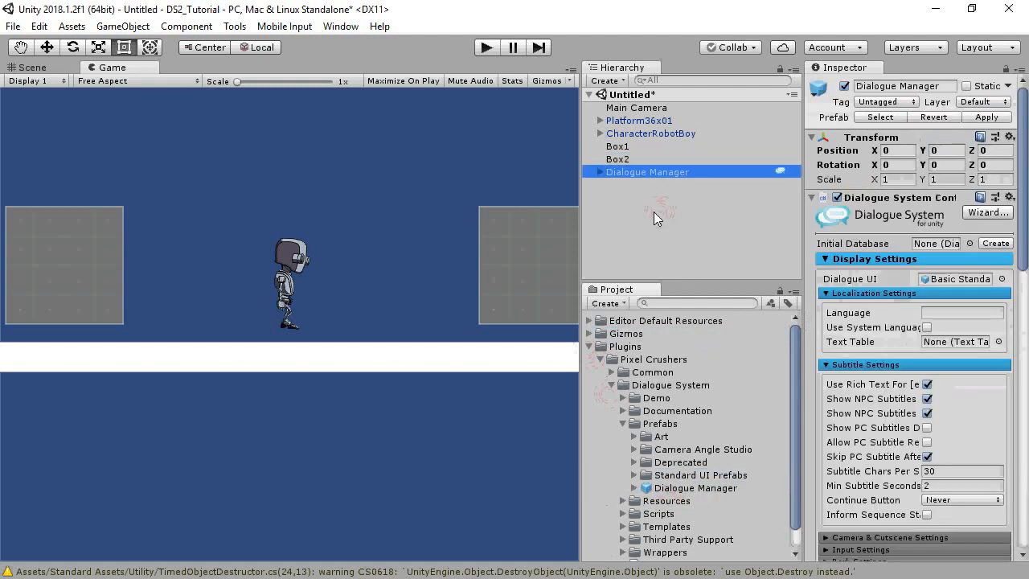
pyautogui.click(625, 397)
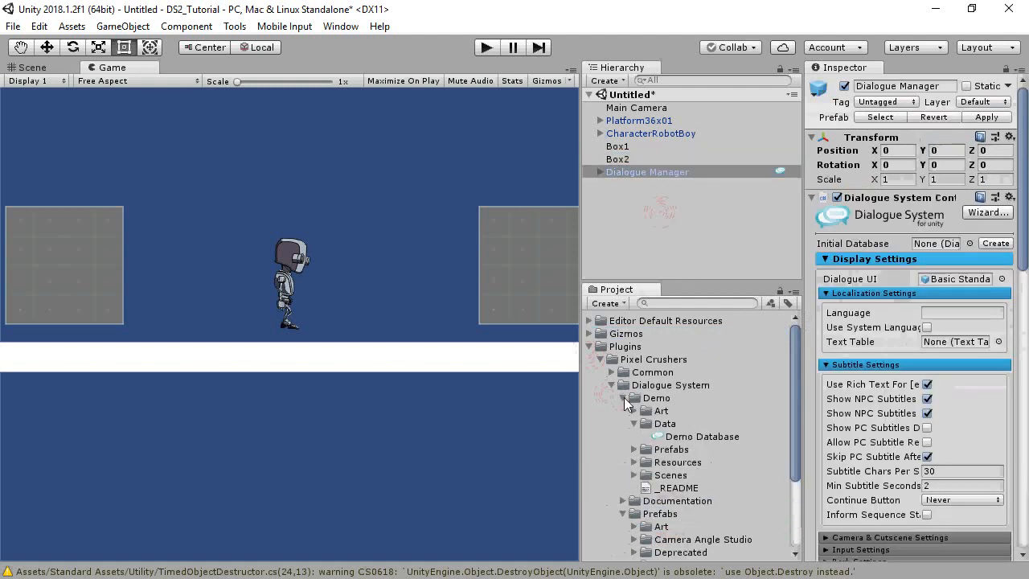
pyautogui.moveTo(686, 441); pyautogui.dragTo(939, 243)
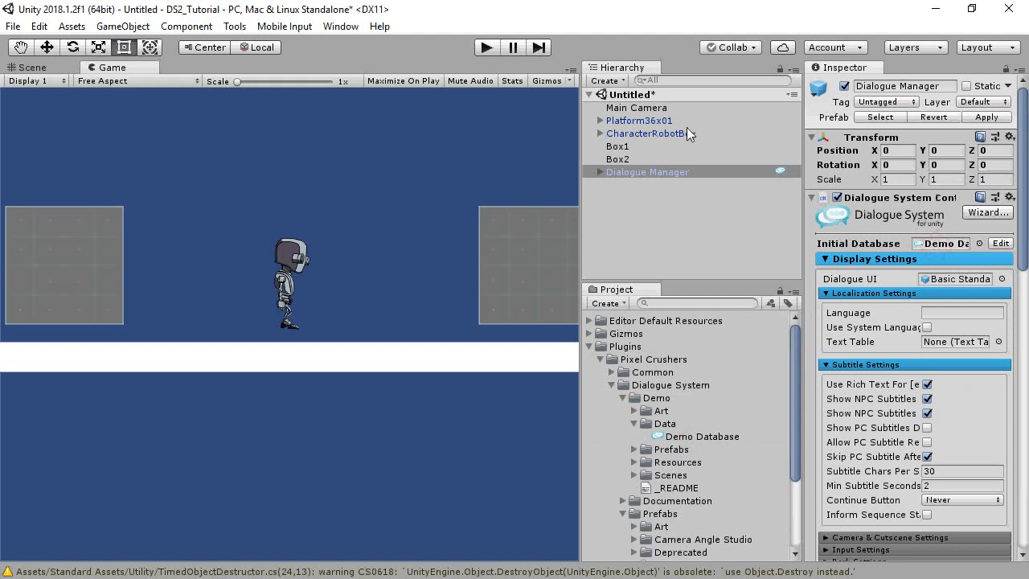
# Add a Dialogue Actor component to Box1 and collapse its Sprite Renderer and Transform components.
pyautogui.click(631, 147)
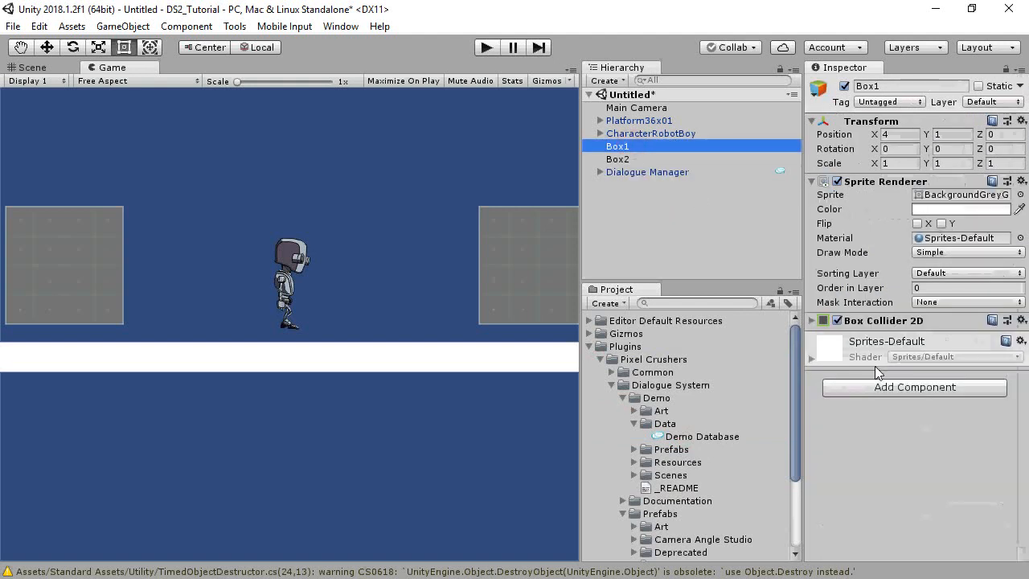
pyautogui.click(886, 386)
pyautogui.write('actor')
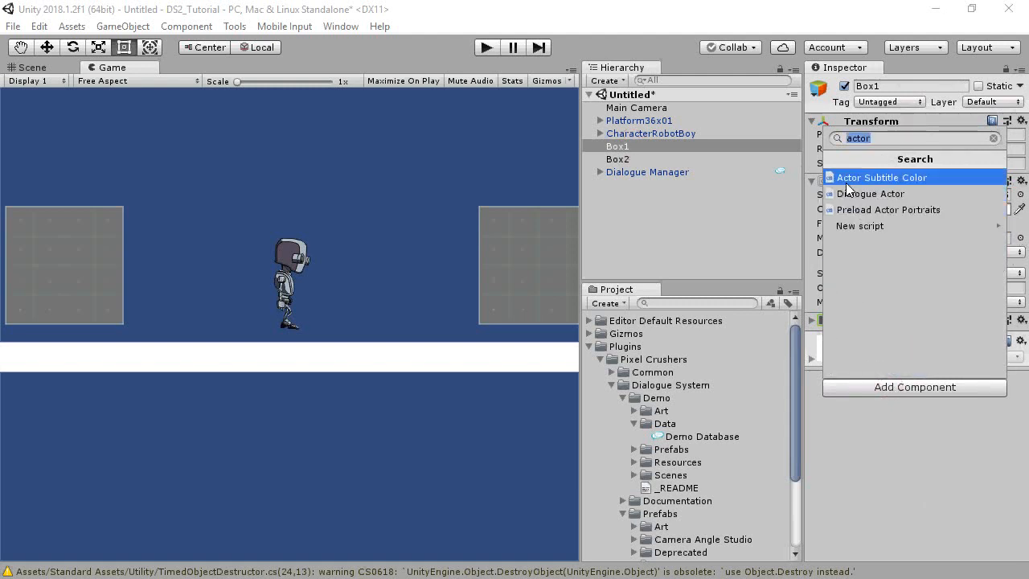
pyautogui.click(854, 194)
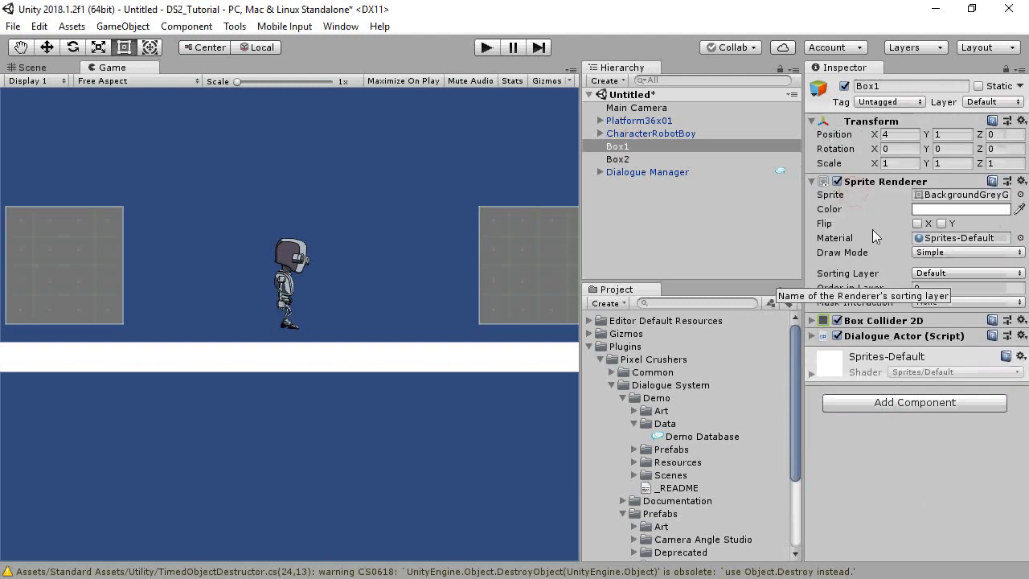
pyautogui.click(872, 183)
pyautogui.click(874, 122)
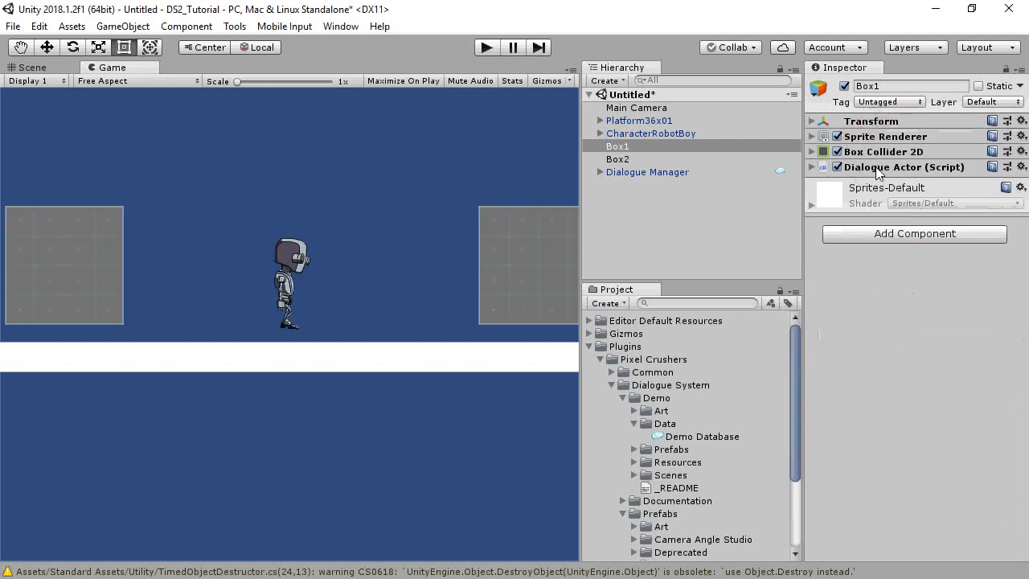
# Assign the first Bubble Template prefab from the Standard UI Prefabs' Bubble folder as the Bark UI of Box1's Dialogue Actor.
pyautogui.click(878, 168)
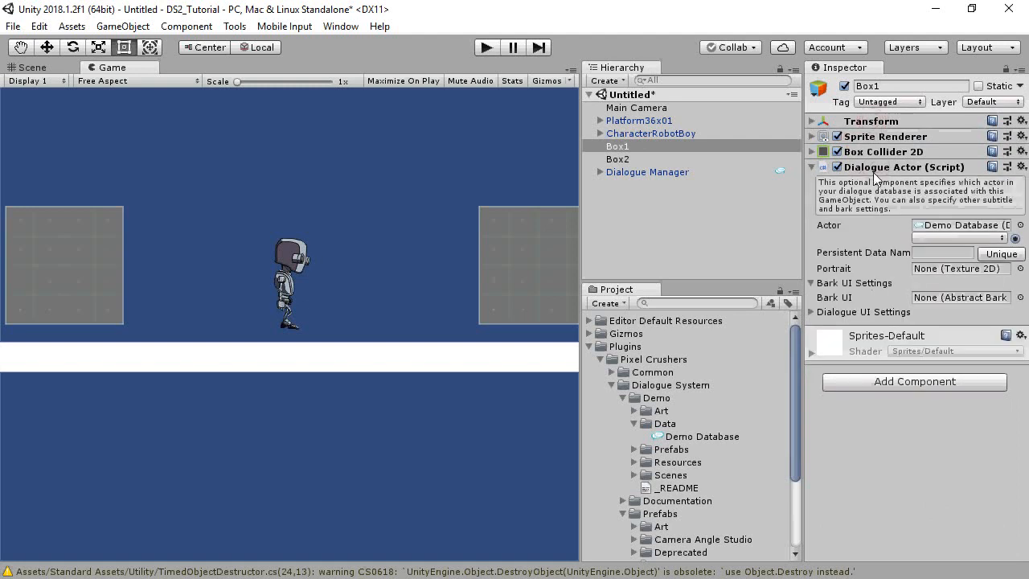
pyautogui.click(634, 449)
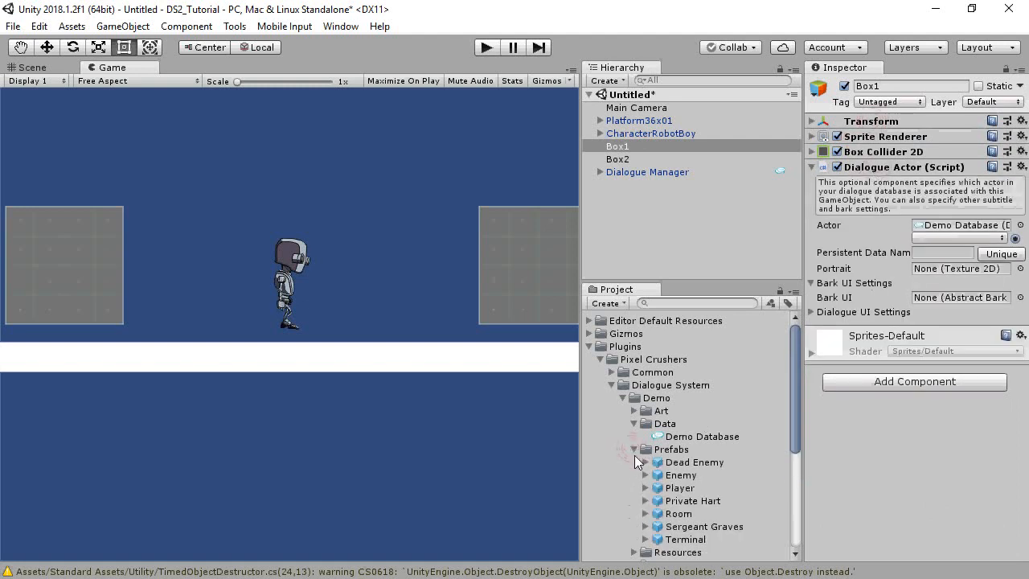
pyautogui.click(634, 450)
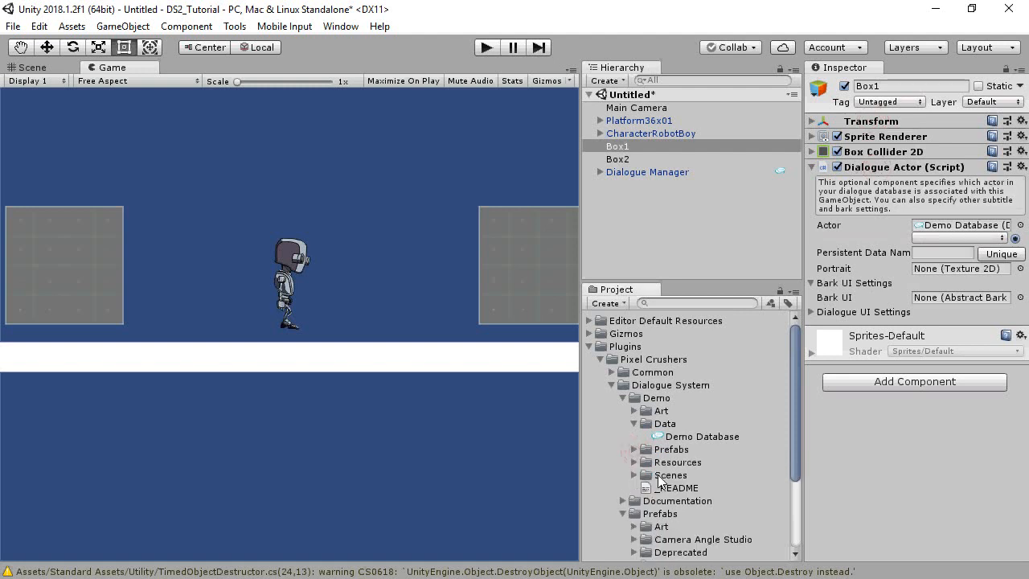
pyautogui.click(622, 398)
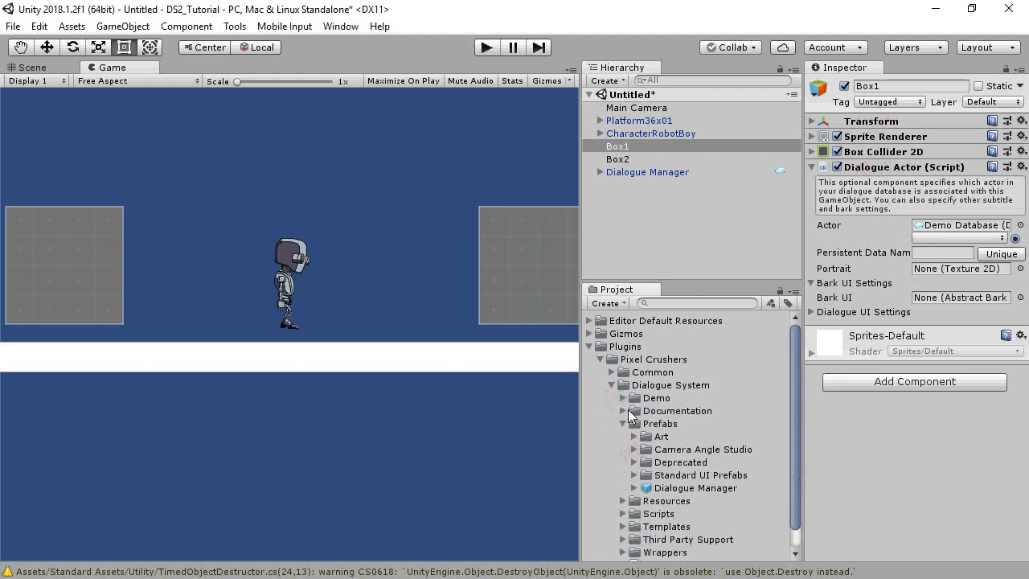
pyautogui.click(632, 475)
pyautogui.scroll(-2, 796, 441)
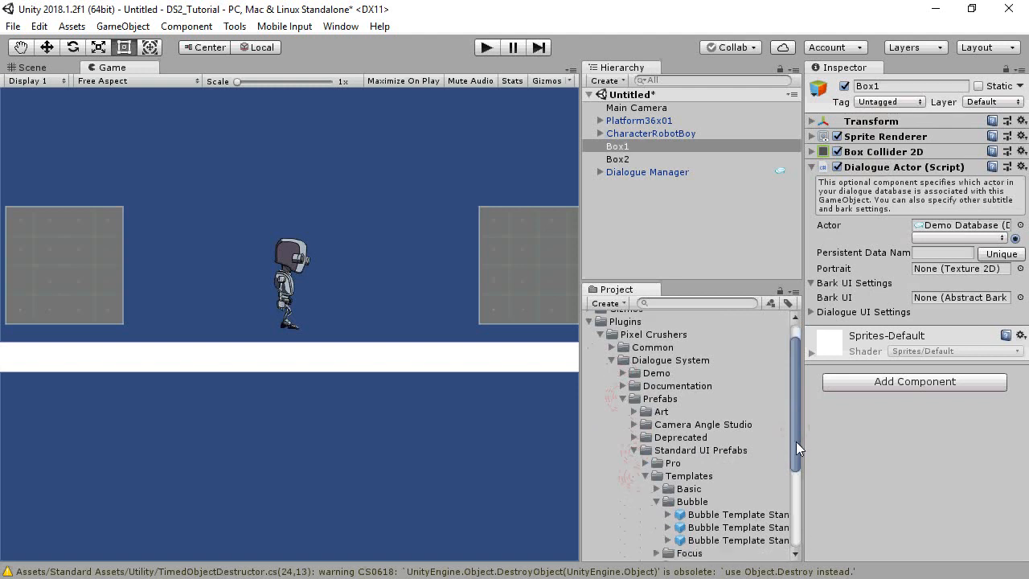
pyautogui.moveTo(723, 505); pyautogui.dragTo(951, 302)
# Set the Bark UI Offset of Box1's Dialogue Actor to X 1, Y 1.
pyautogui.click(866, 325)
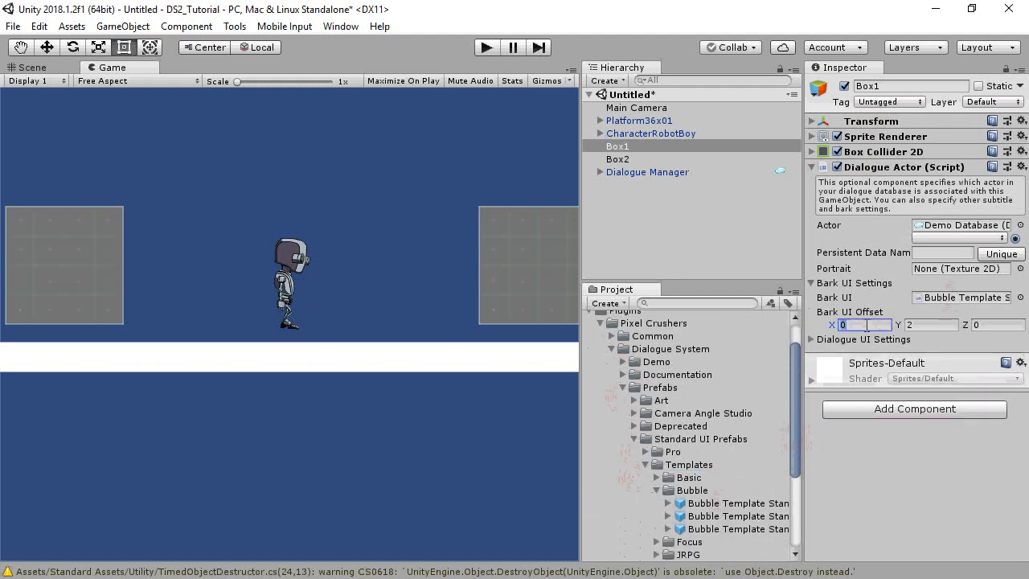
pyautogui.write('1')
pyautogui.click(930, 325)
pyautogui.write('1')
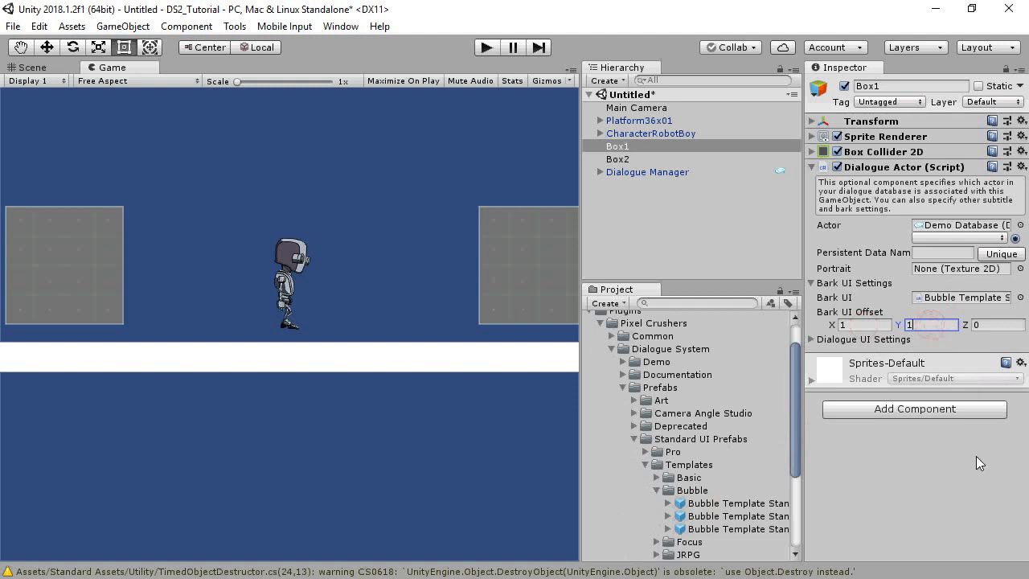
# Add a second Box Collider 2D component to Box1.
pyautogui.click(876, 408)
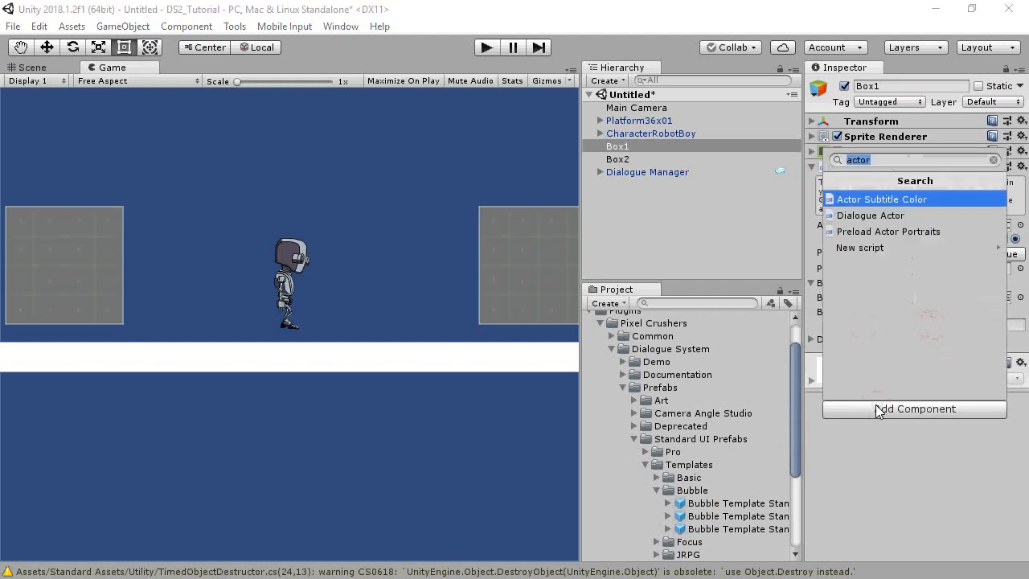
pyautogui.write('box')
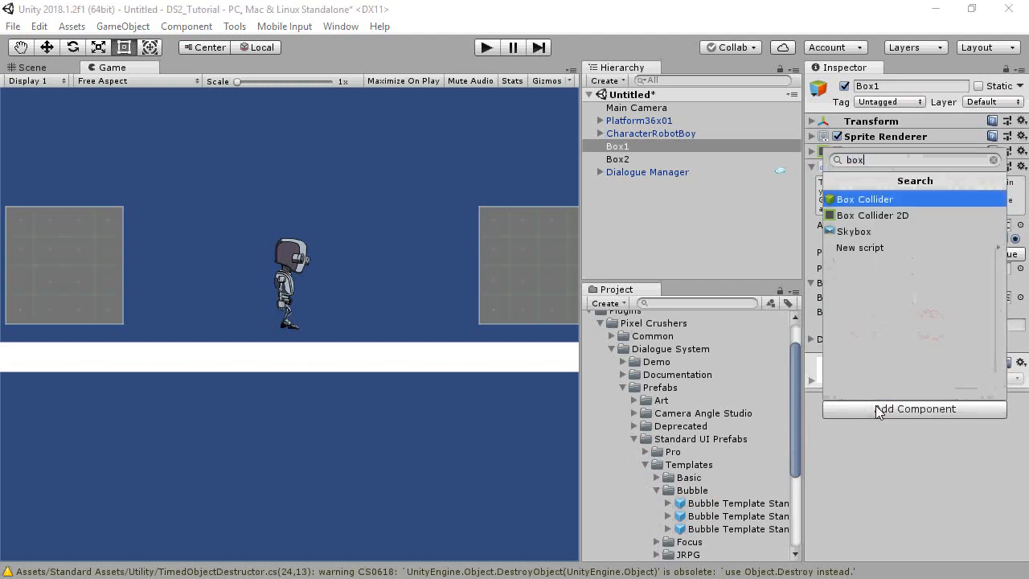
pyautogui.press('Down')
pyautogui.press('Return')
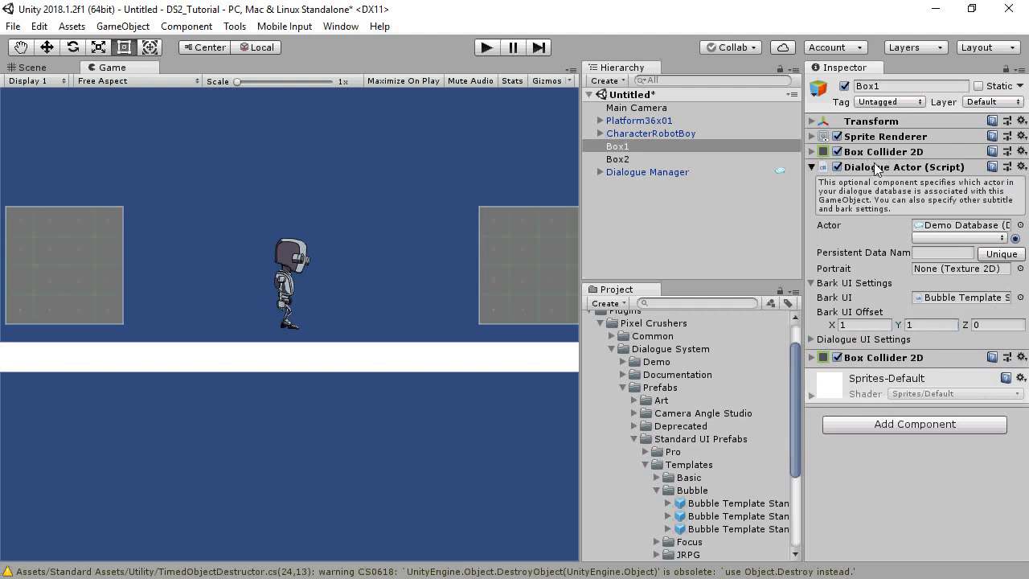
# Set the X size of Box1's second Box Collider 2D to 5 and make that collider a trigger.
pyautogui.click(877, 166)
pyautogui.click(872, 183)
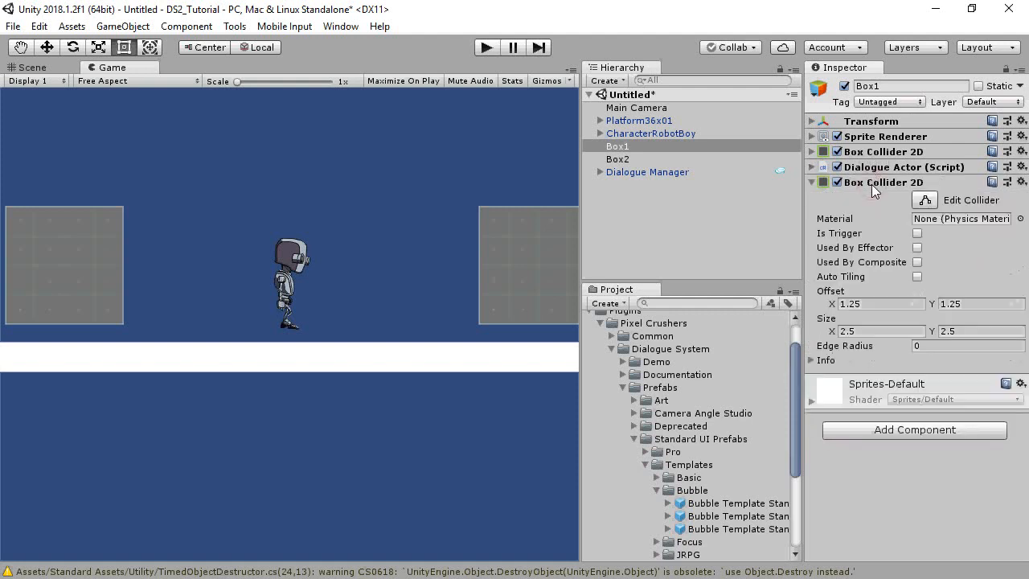
pyautogui.click(882, 330)
pyautogui.write('5')
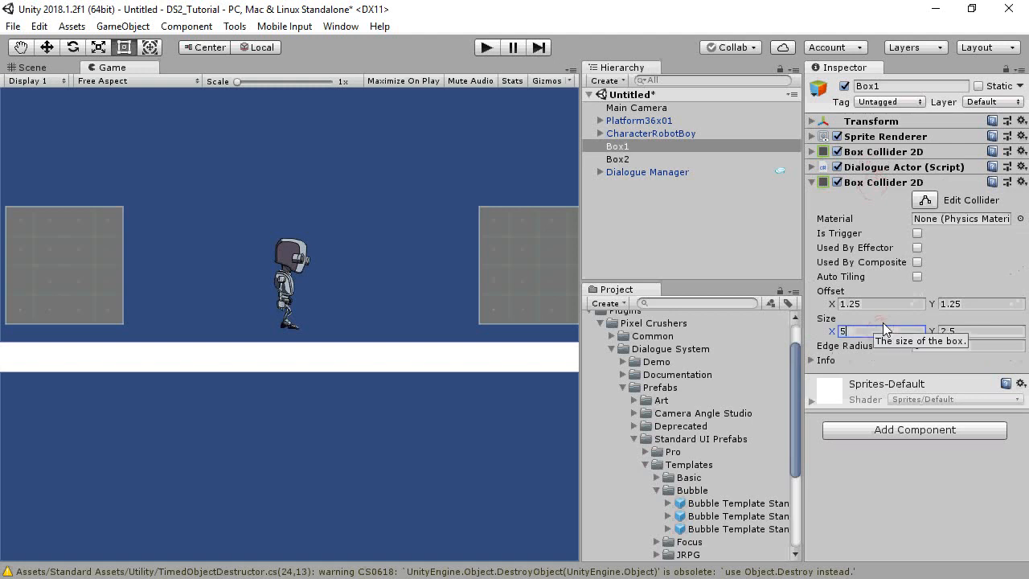
pyautogui.click(31, 69)
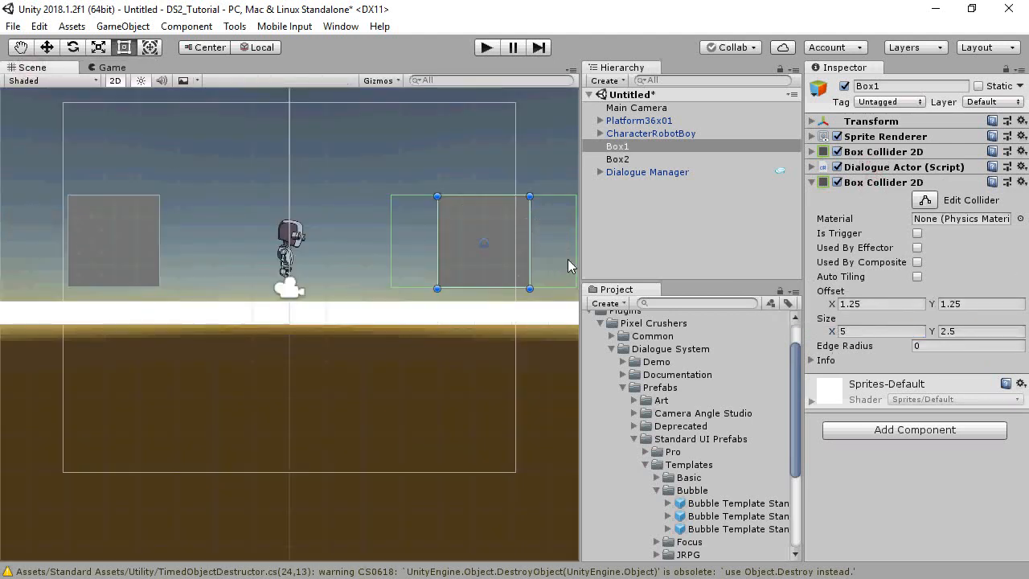
pyautogui.click(917, 233)
pyautogui.click(903, 181)
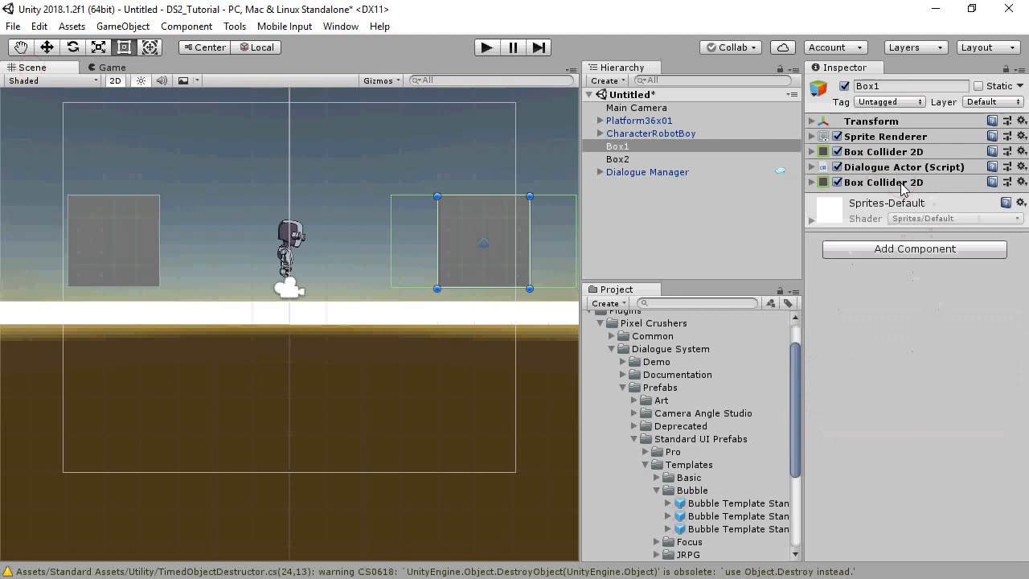
# Add a Dialogue System Trigger component to Box1 and set its trigger to On Trigger Enter.
pyautogui.click(906, 249)
pyautogui.write('trigger')
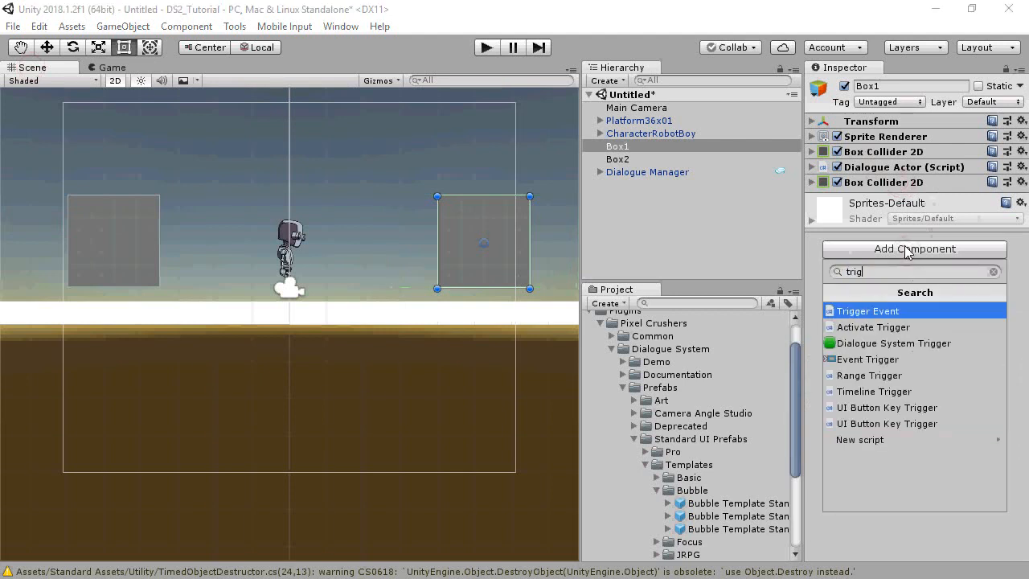
pyautogui.click(893, 346)
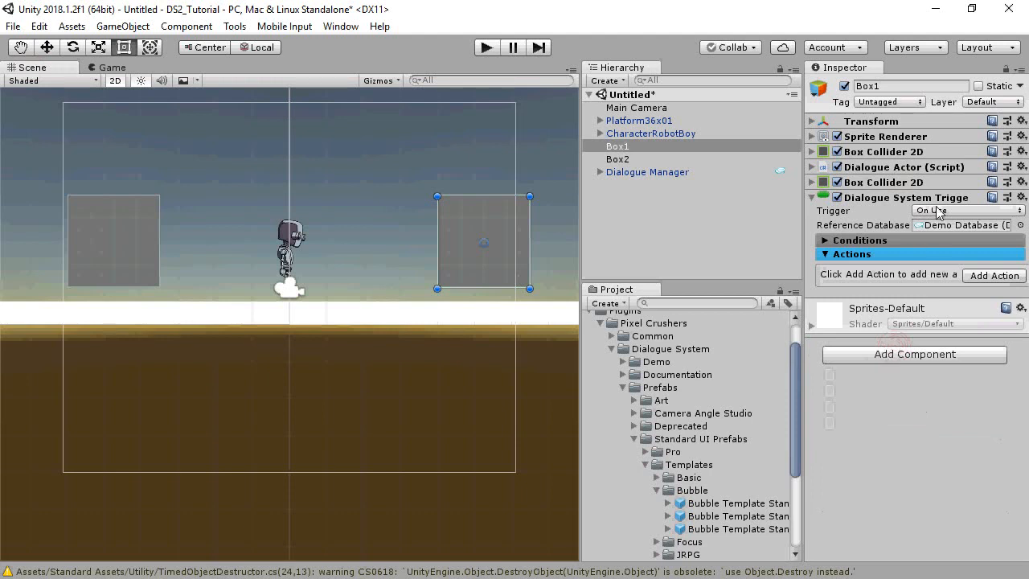
pyautogui.click(939, 210)
pyautogui.click(926, 334)
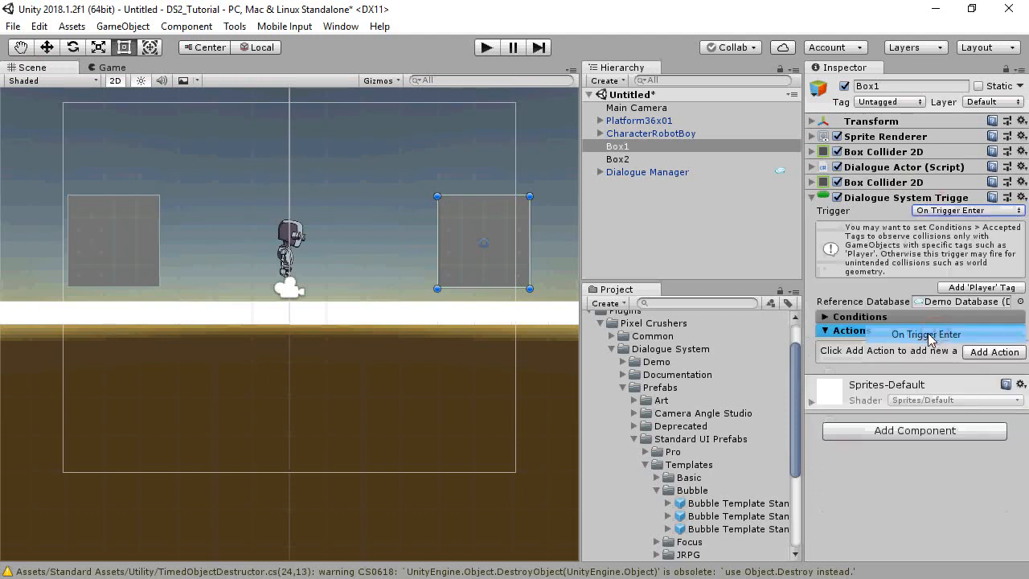
# Add the Player tag to the accepted tags of Box1's Dialogue System Trigger and check the entry in its conditions.
pyautogui.click(1019, 288)
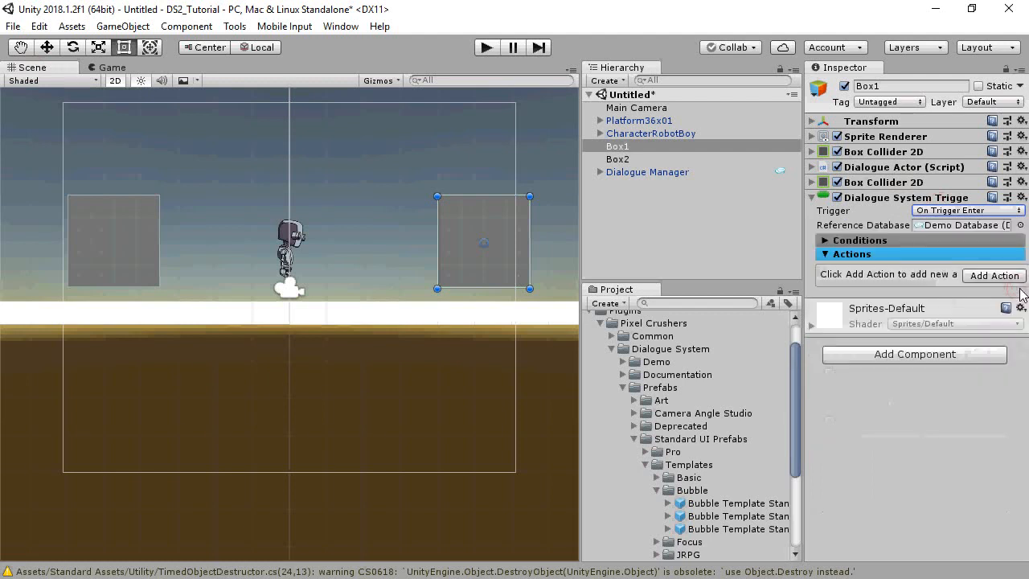
pyautogui.click(828, 242)
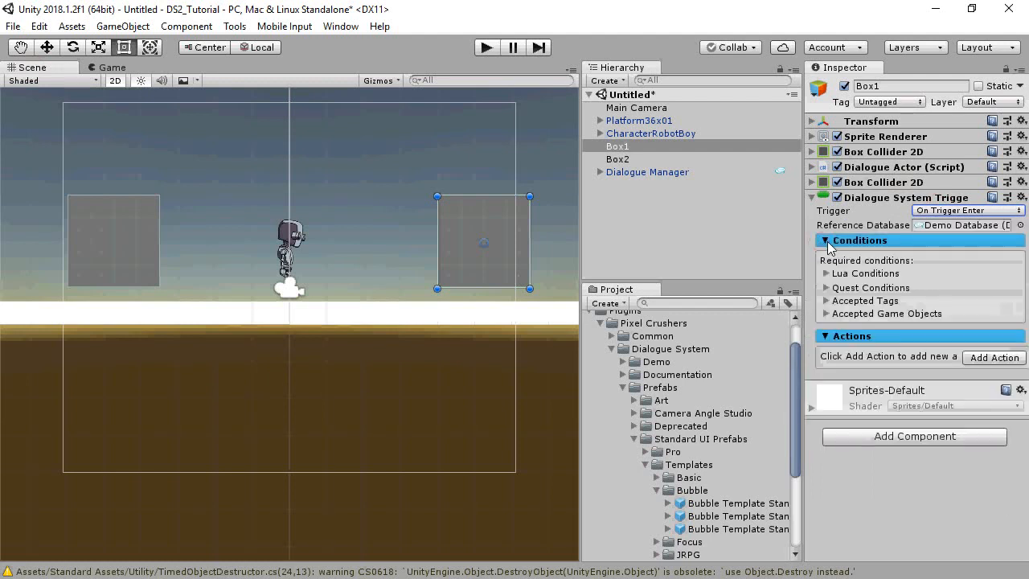
pyautogui.click(826, 300)
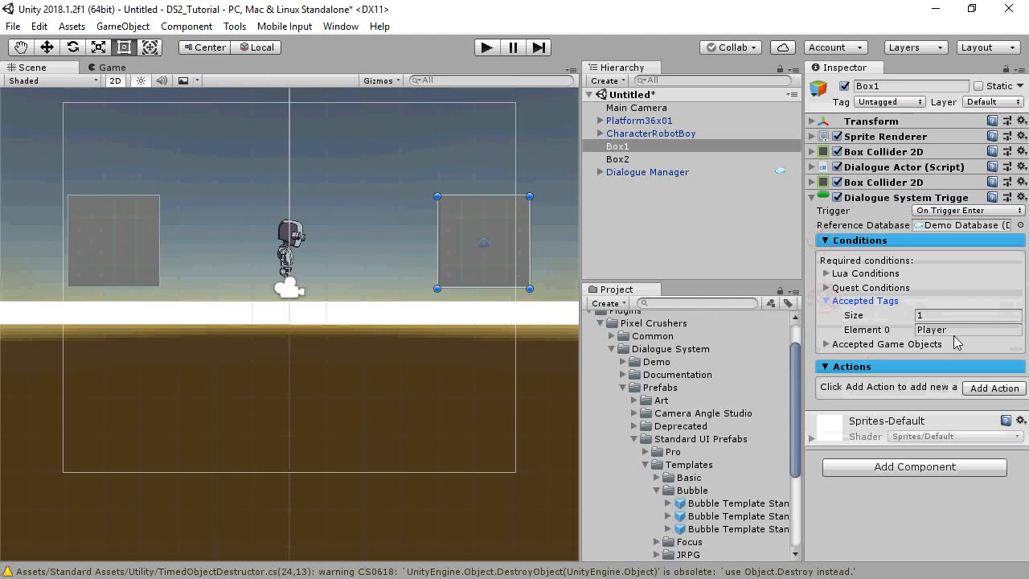
pyautogui.click(826, 301)
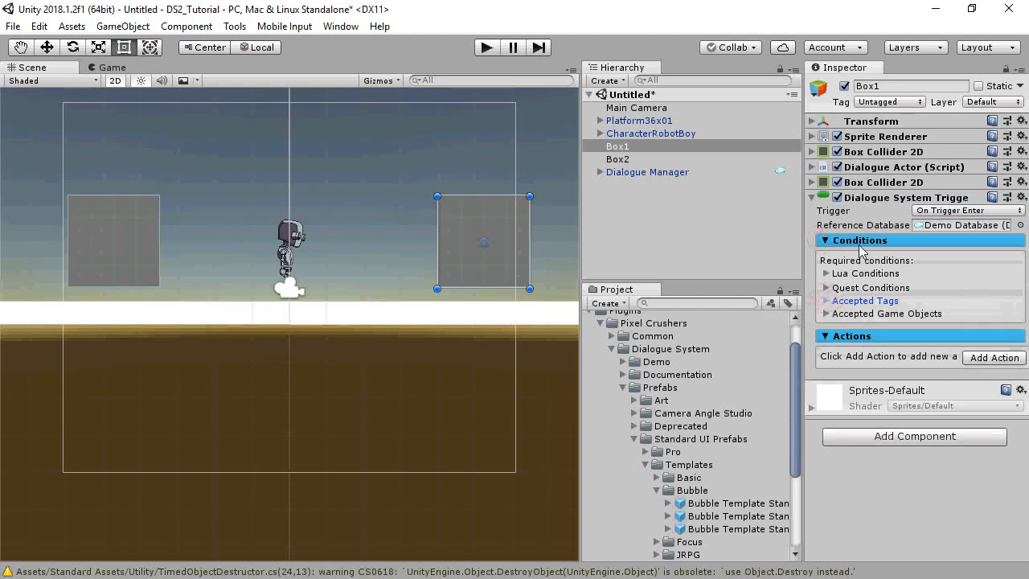
pyautogui.click(859, 240)
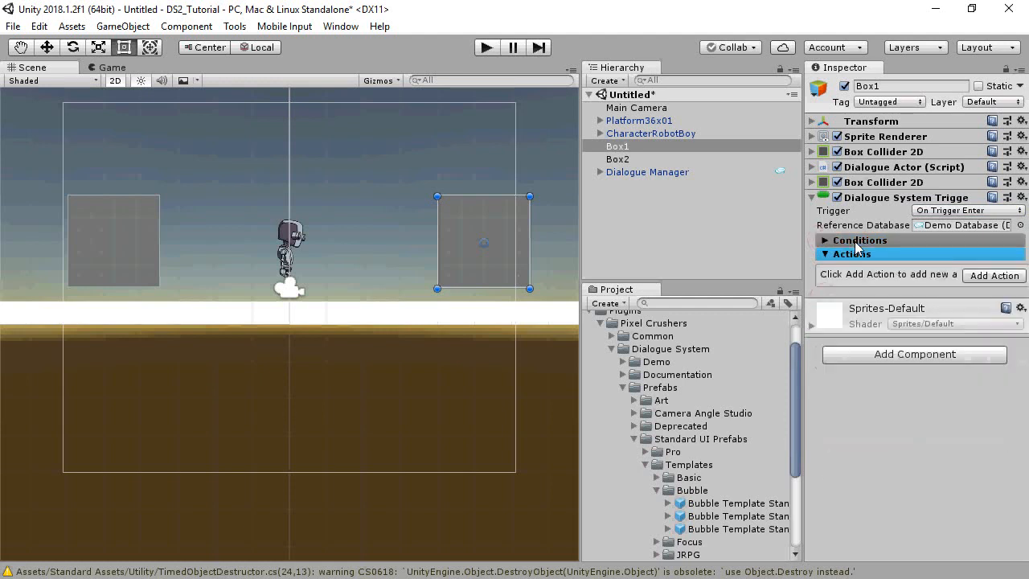
# Add a Bark action to Box1's Dialogue System Trigger with Text as the source and "Hello!" as the bark text.
pyautogui.click(994, 275)
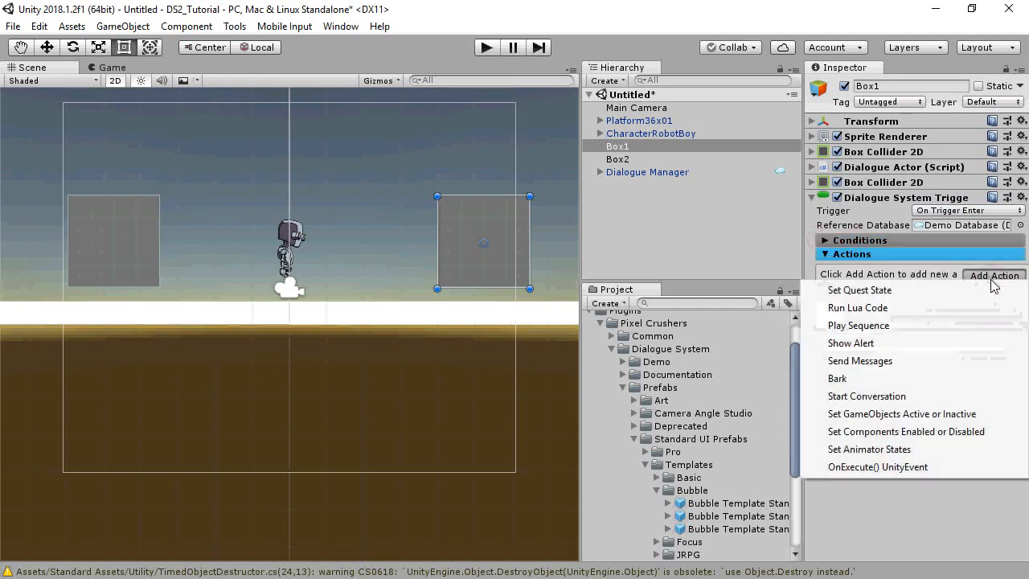
pyautogui.click(859, 379)
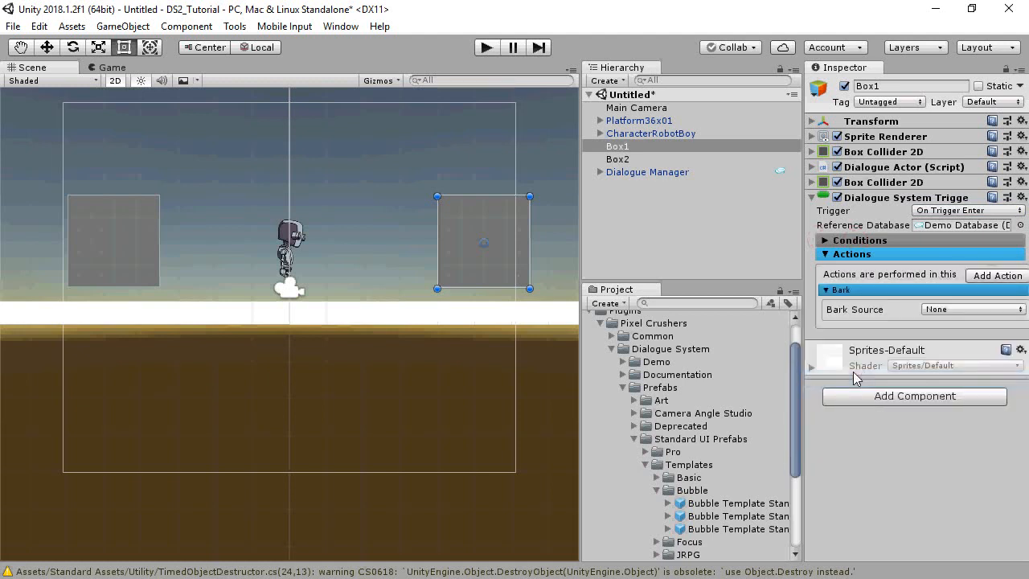
pyautogui.click(974, 312)
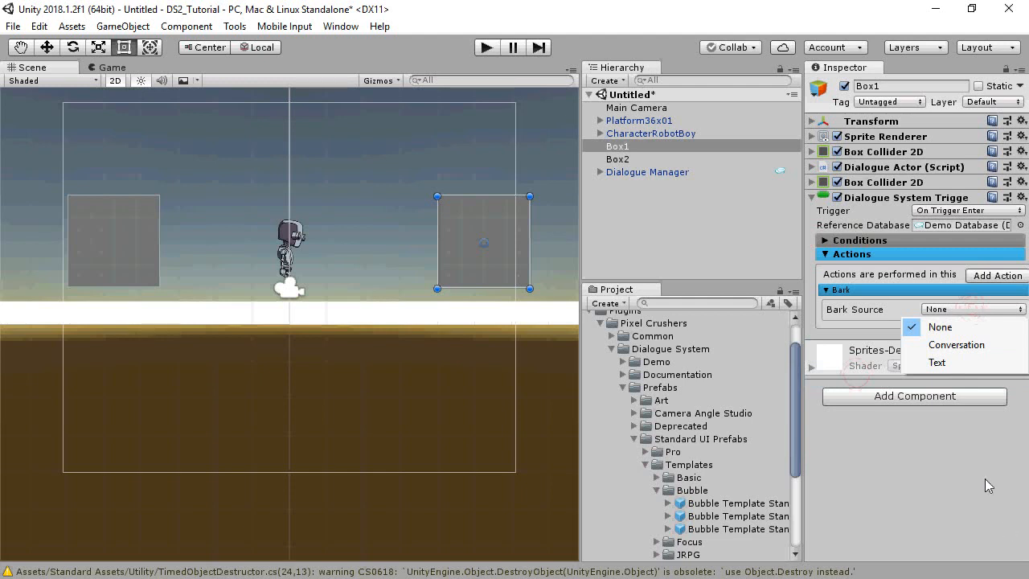
pyautogui.click(936, 363)
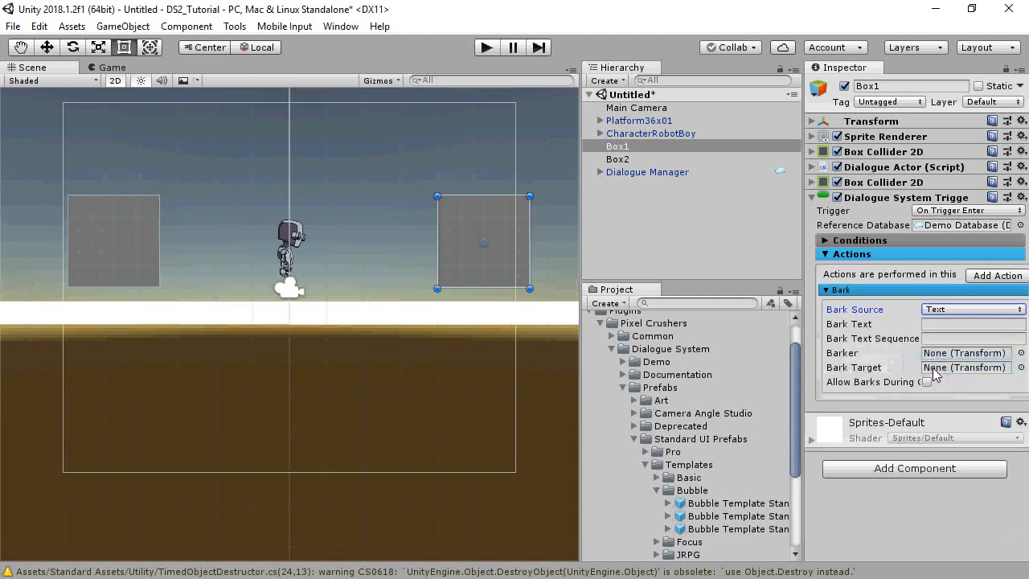
pyautogui.click(939, 325)
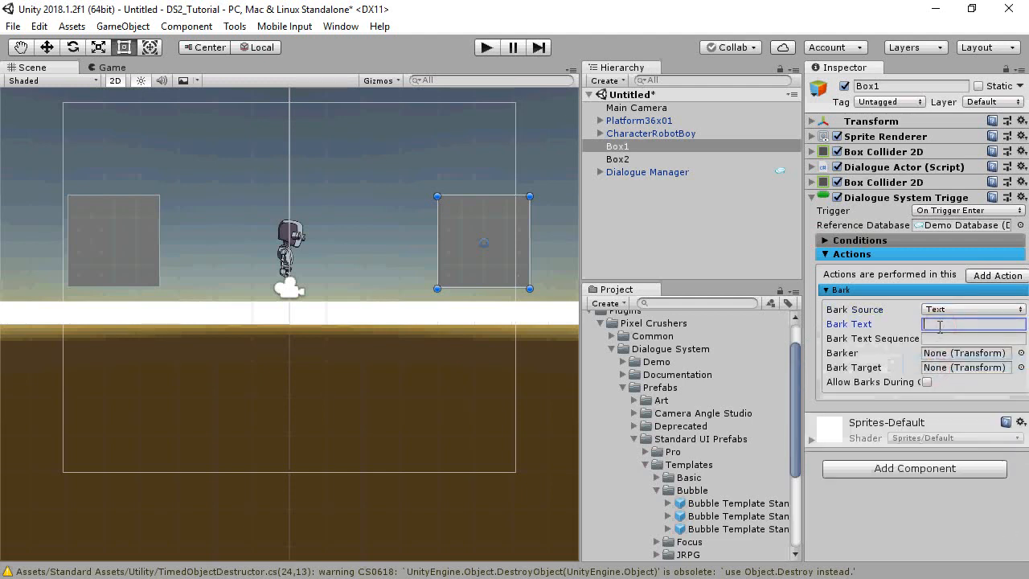
pyautogui.write('Hello!')
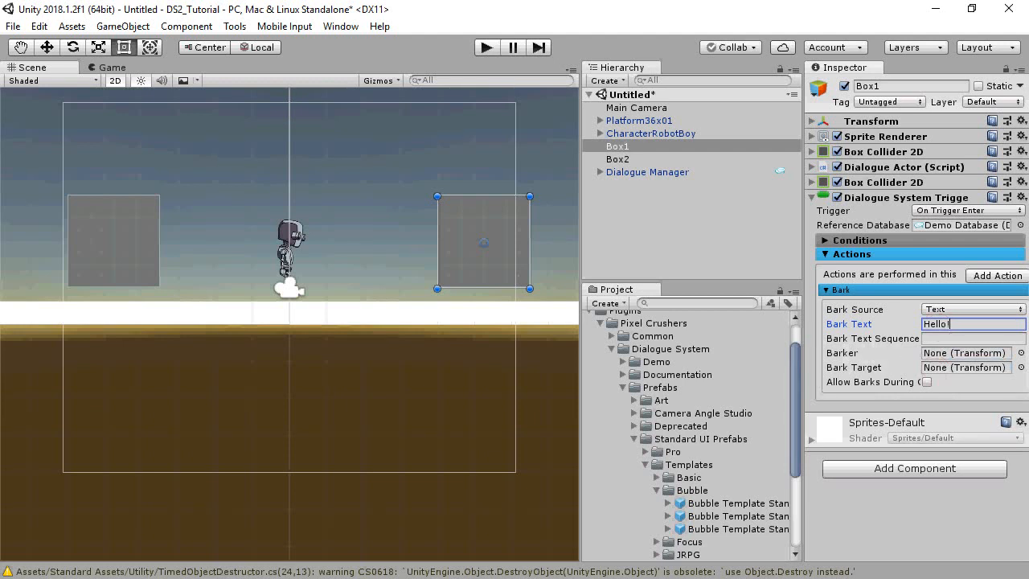
# Play the scene, walk the robot toward Box1 to test its bark, and stop playback.
pyautogui.click(487, 47)
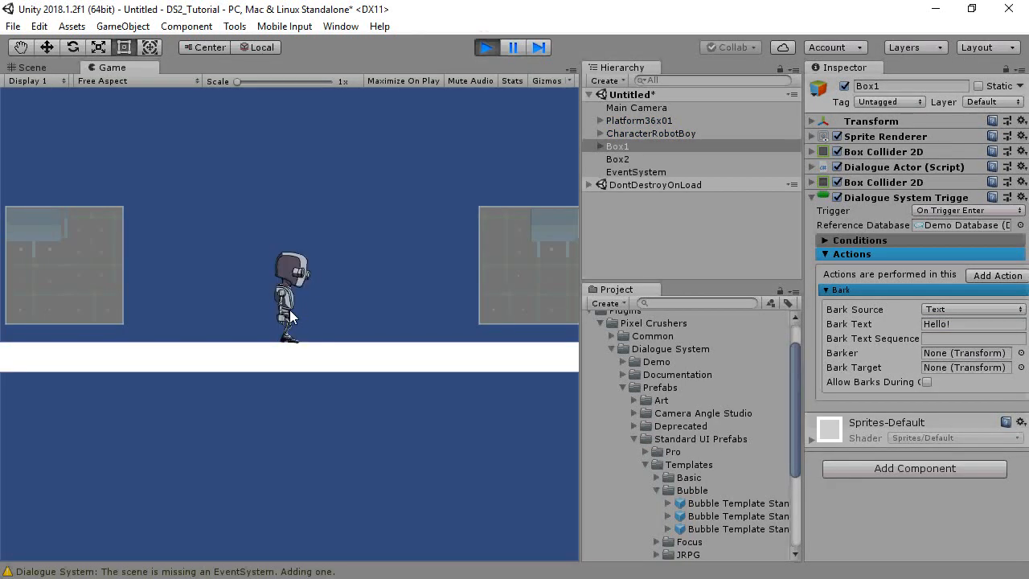
pyautogui.press('Right')
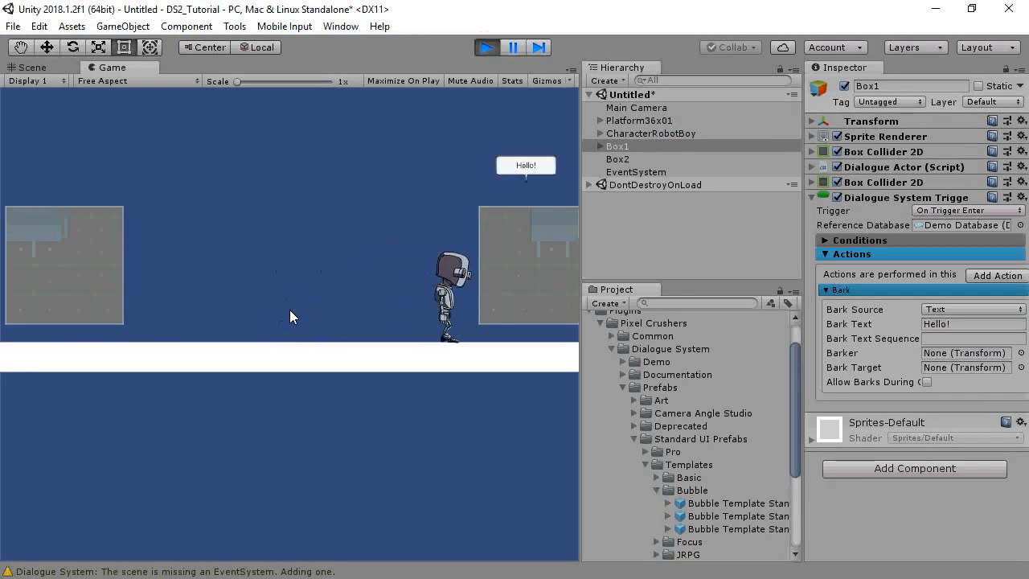
pyautogui.click(486, 48)
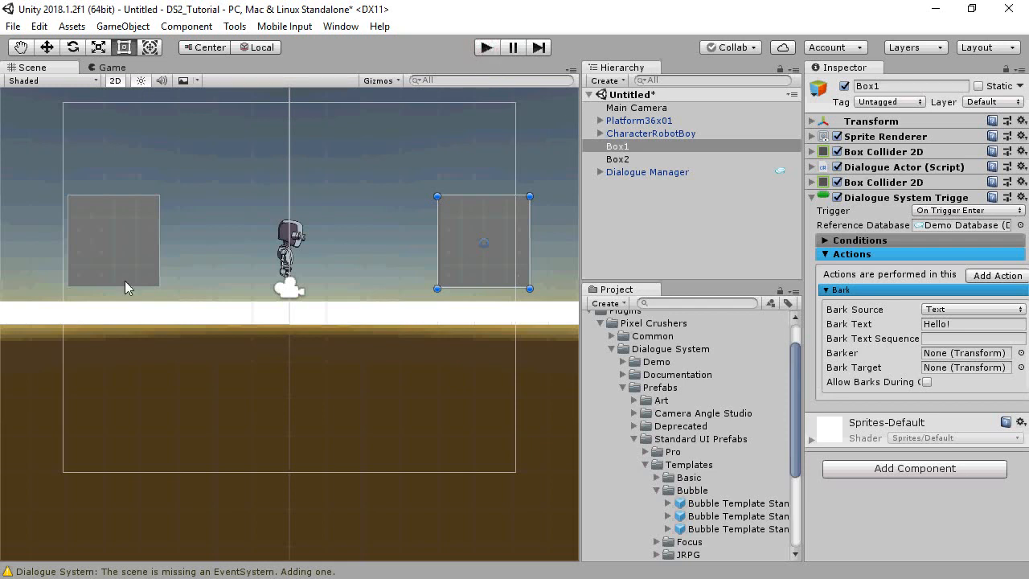
# Add a Usable component to Box2.
pyautogui.click(621, 159)
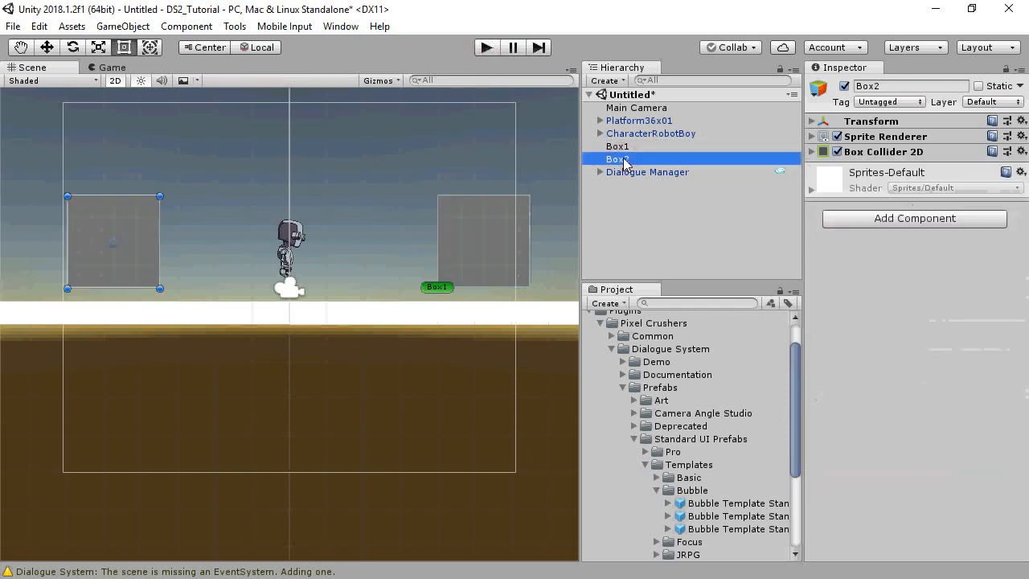
pyautogui.click(860, 217)
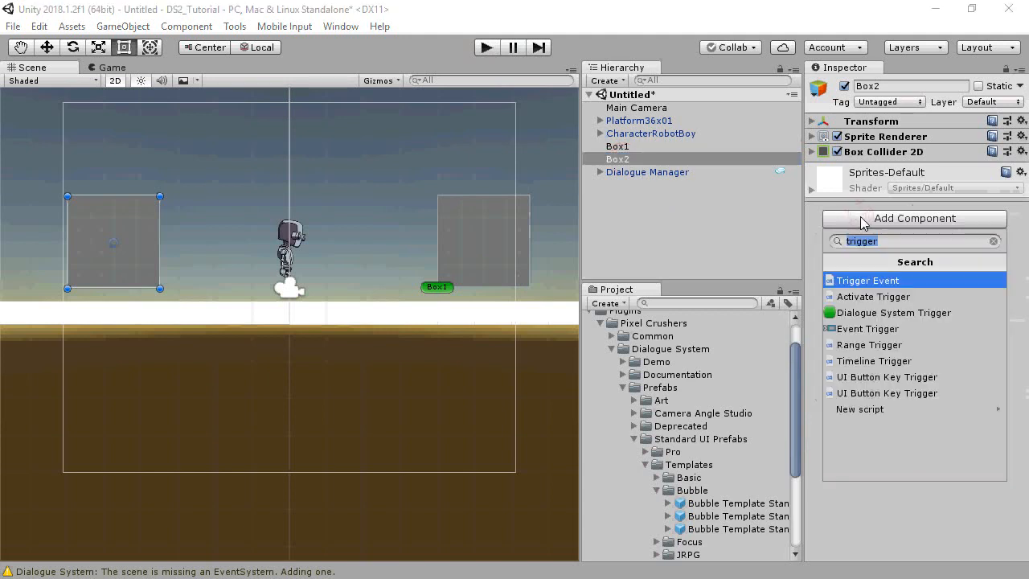
pyautogui.write('usa')
pyautogui.click(853, 281)
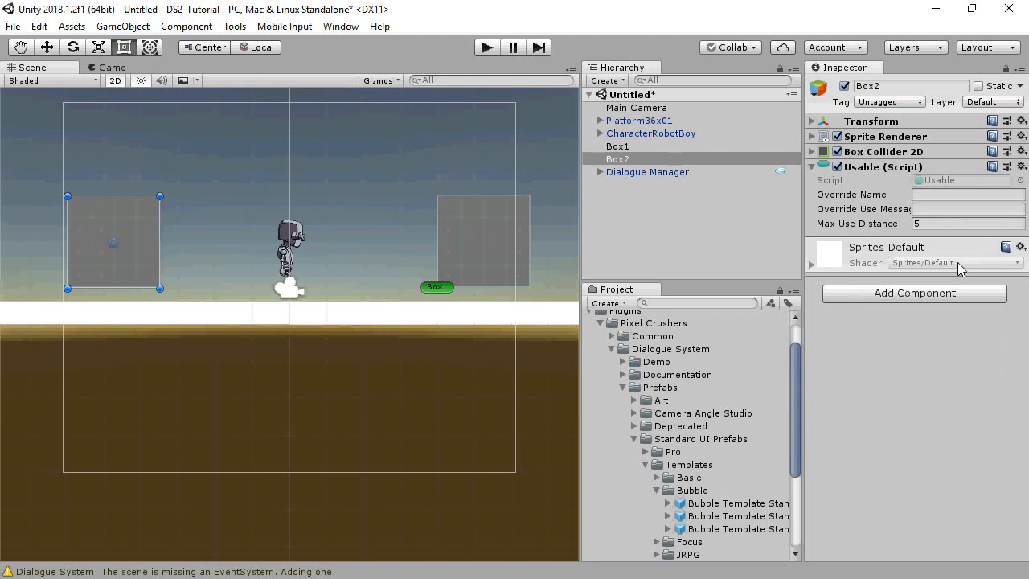
# Add a Dialogue System Trigger component to Box2.
pyautogui.click(941, 294)
pyautogui.write('trig')
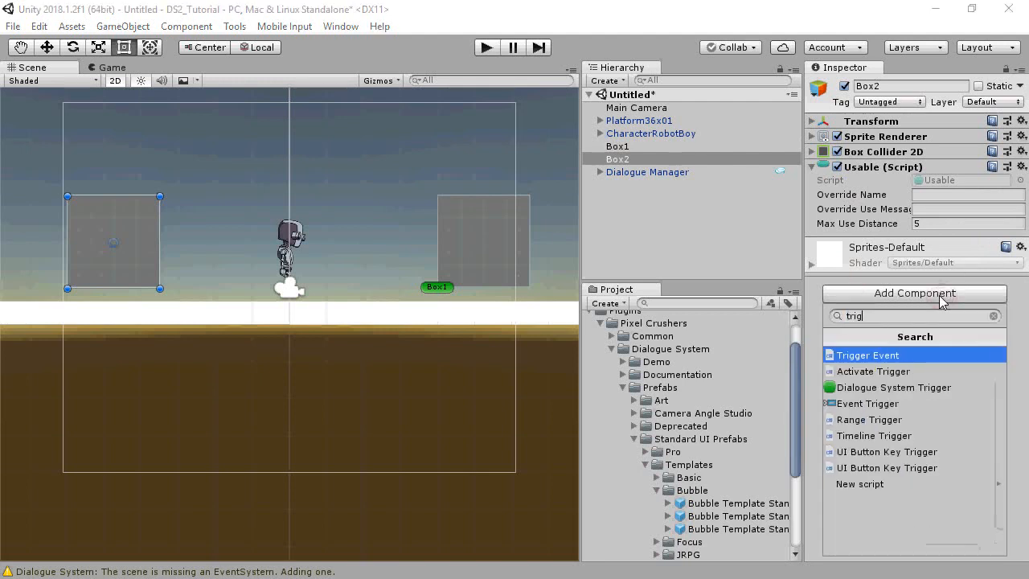
pyautogui.click(912, 387)
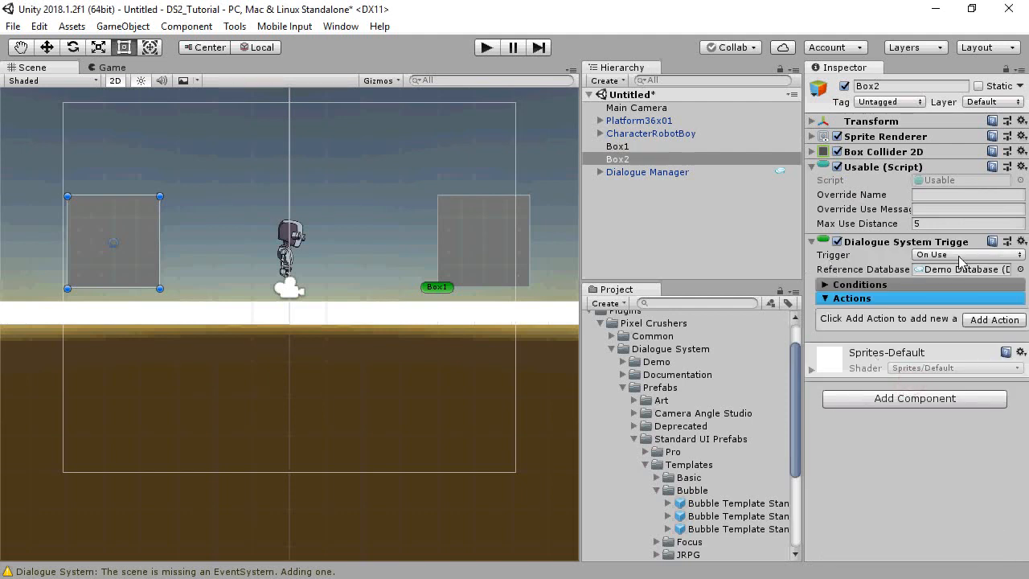
# Add a Start Conversation action to Box2's Dialogue System Trigger, using the Sergeant Graves conversation.
pyautogui.click(989, 319)
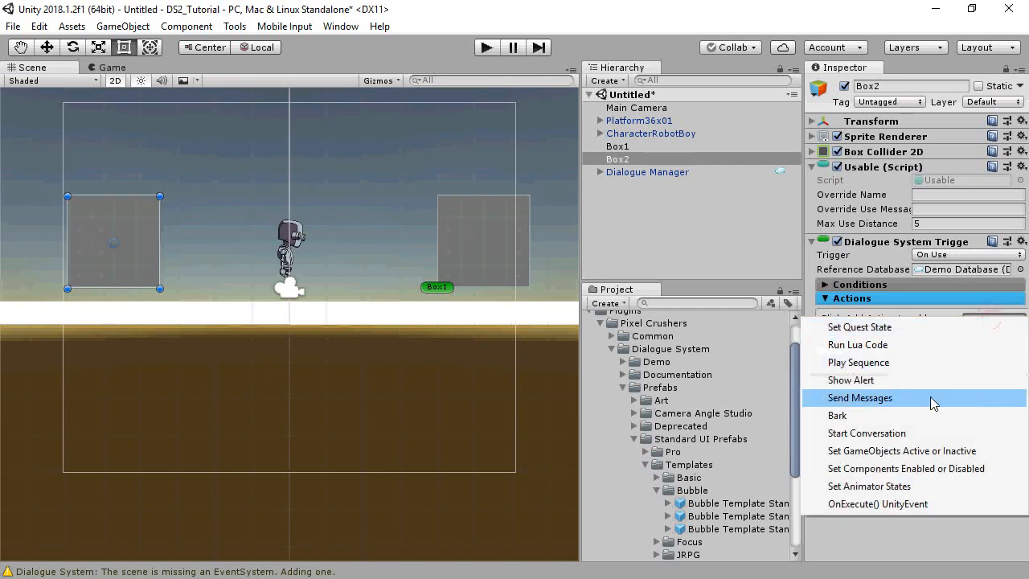
pyautogui.click(887, 434)
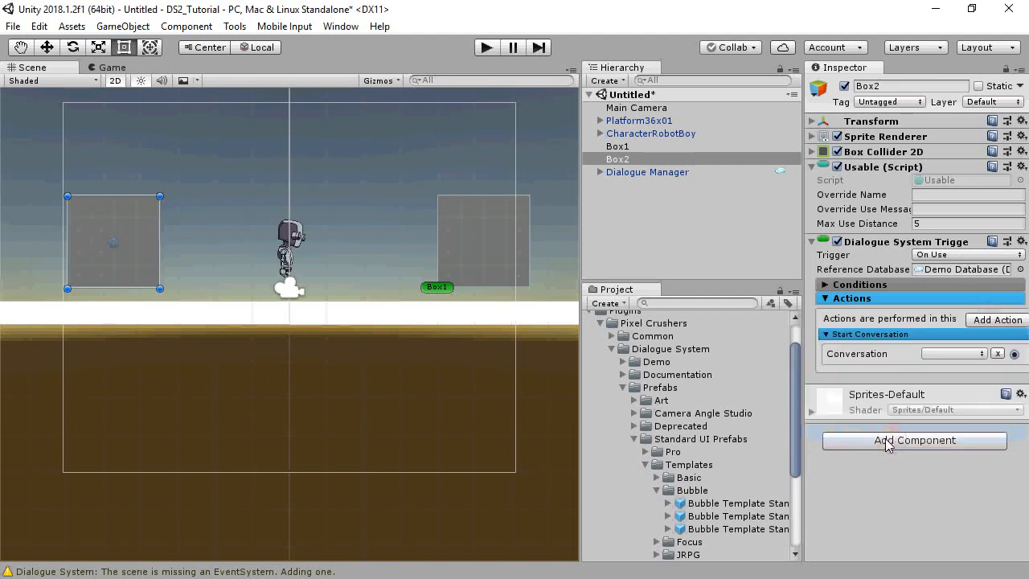
pyautogui.click(938, 354)
pyautogui.click(956, 391)
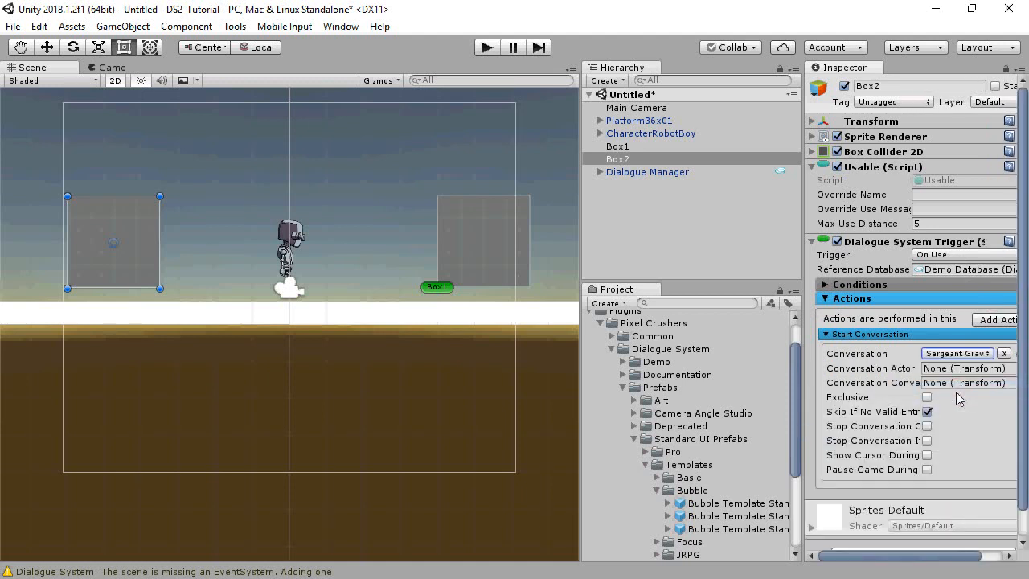
# Collapse the expanded components of CharacterRobotBoy and add a second Box Collider 2D to it.
pyautogui.click(637, 134)
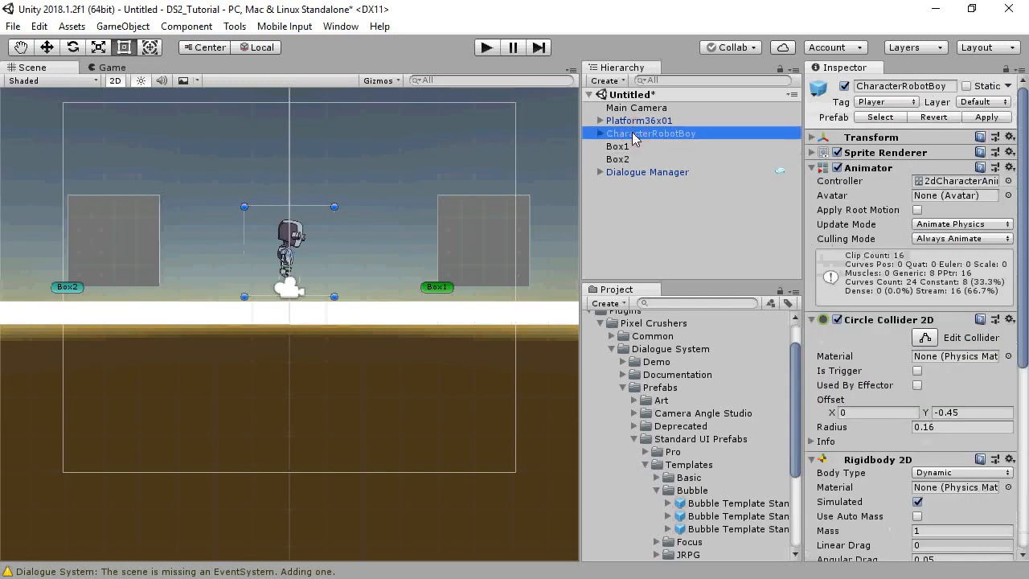
pyautogui.click(884, 168)
pyautogui.click(878, 184)
pyautogui.click(878, 198)
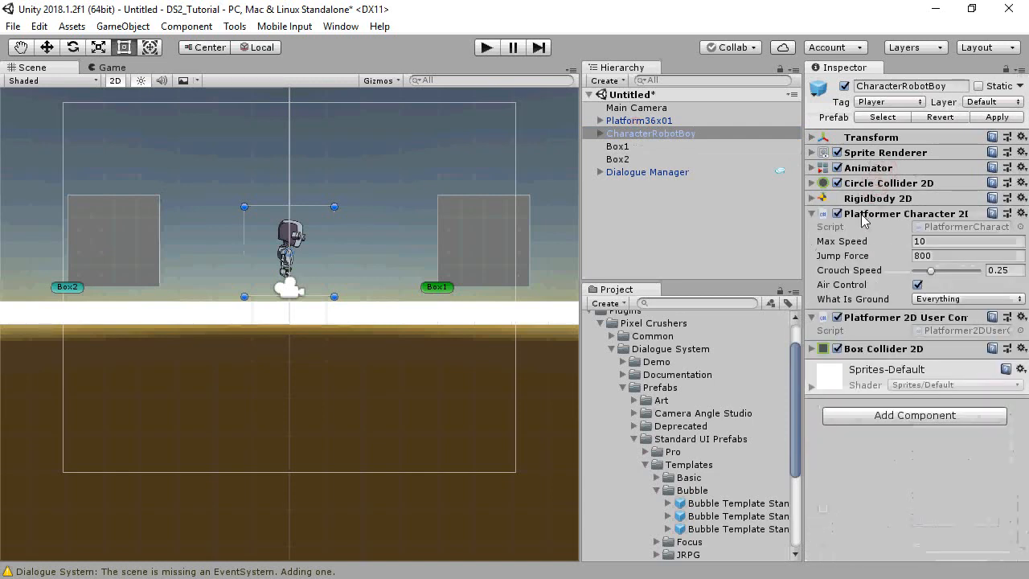
pyautogui.click(872, 214)
pyautogui.click(868, 231)
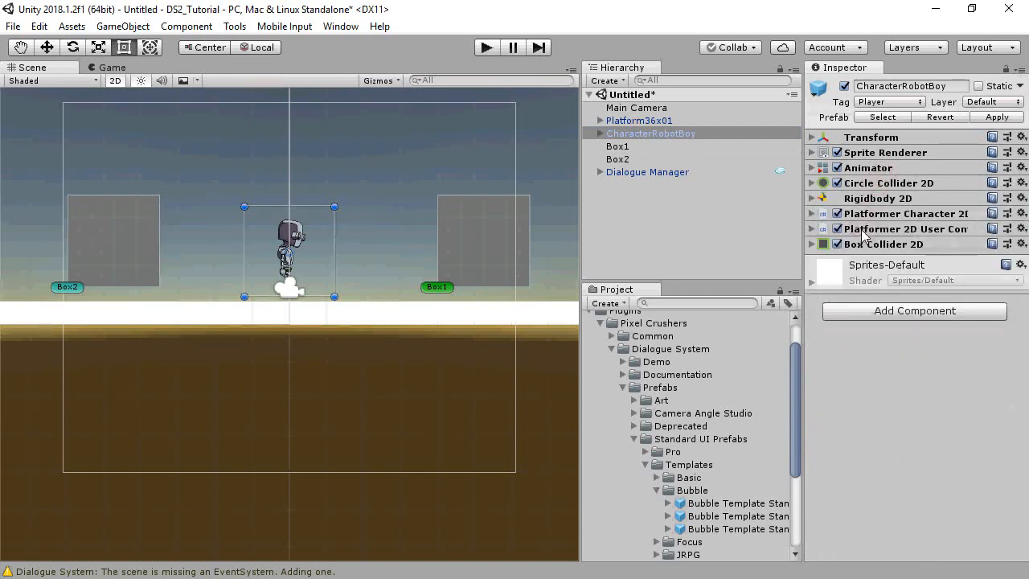
pyautogui.click(867, 311)
pyautogui.write('box')
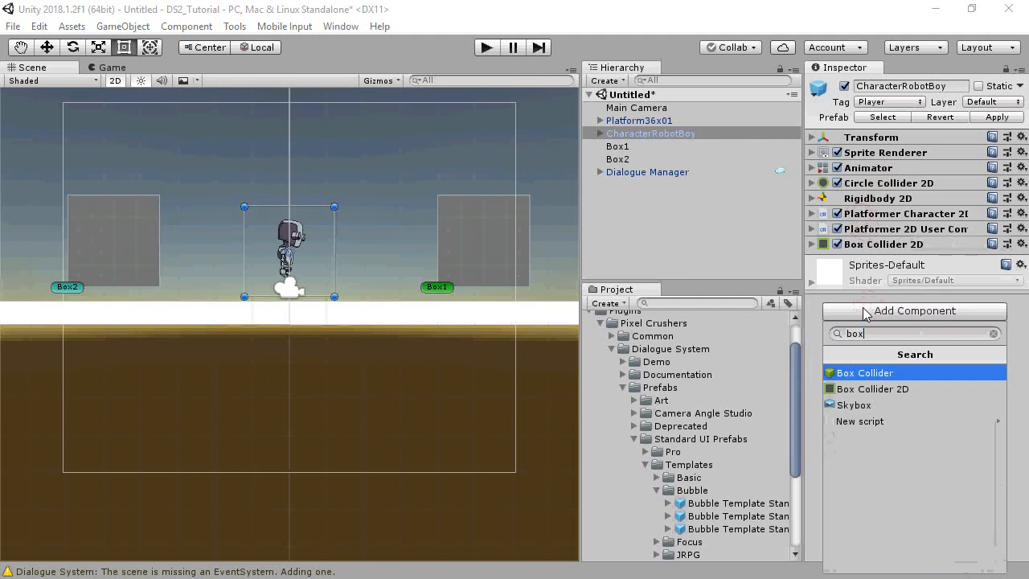
pyautogui.click(874, 391)
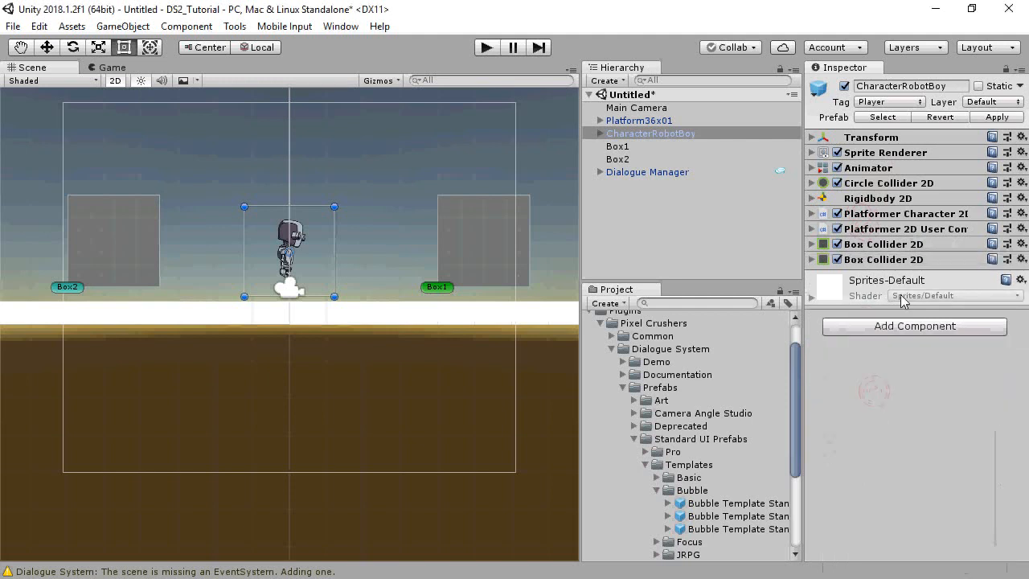
# Set the robot's new Box Collider 2D to an X offset of 1 and a size of 1 by 1.
pyautogui.click(908, 260)
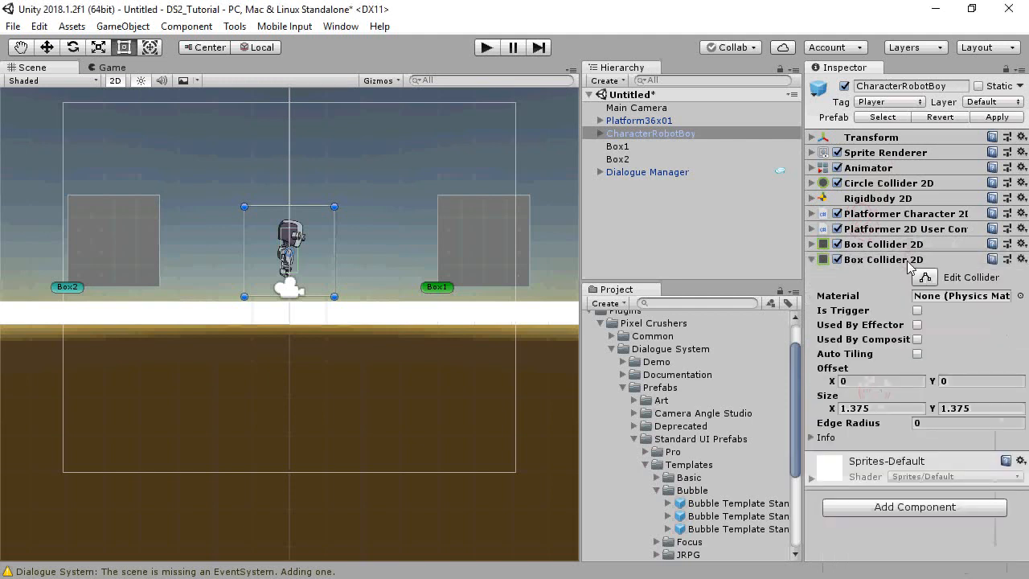
pyautogui.click(889, 384)
pyautogui.write('1')
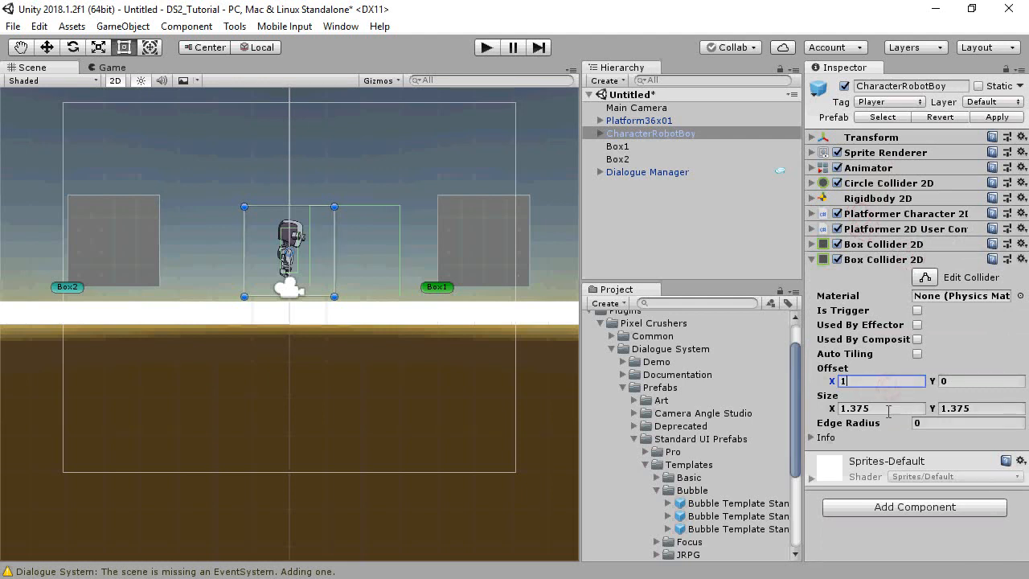
pyautogui.click(889, 408)
pyautogui.write('1')
pyautogui.click(953, 408)
pyautogui.write('1')
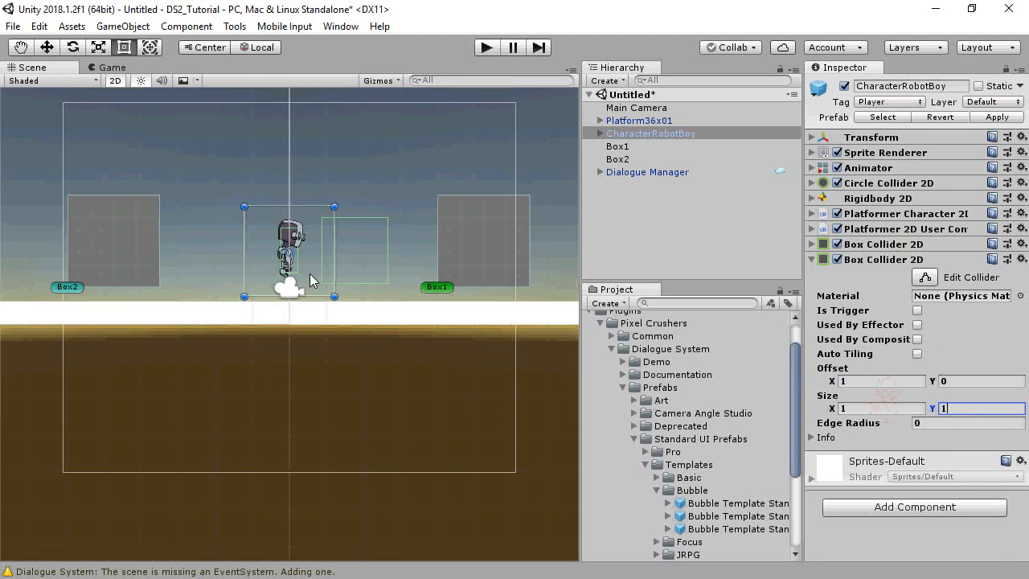
pyautogui.click(892, 258)
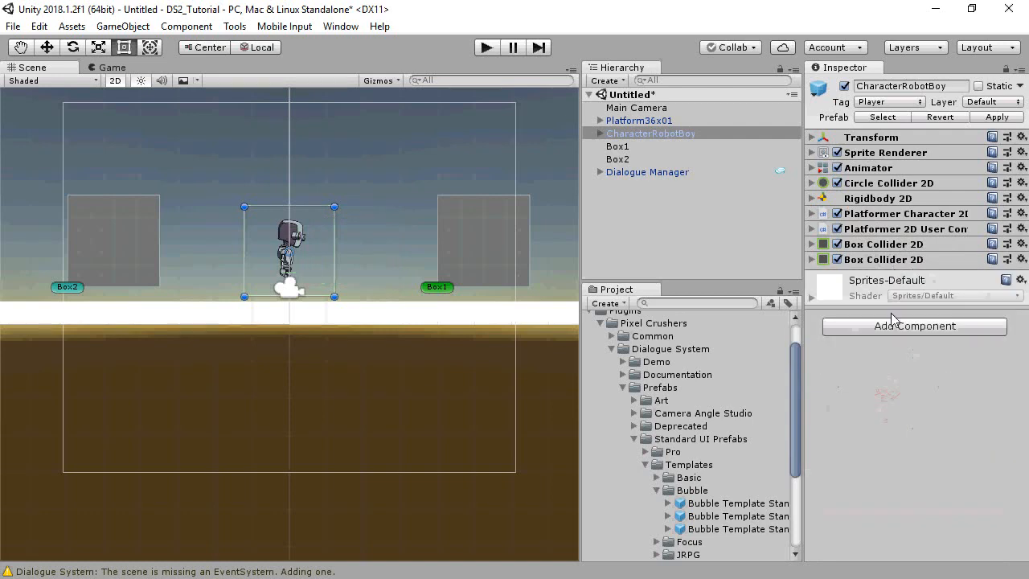
# Add a Proximity Selector component to CharacterRobotBoy.
pyautogui.click(897, 326)
pyautogui.write('prox')
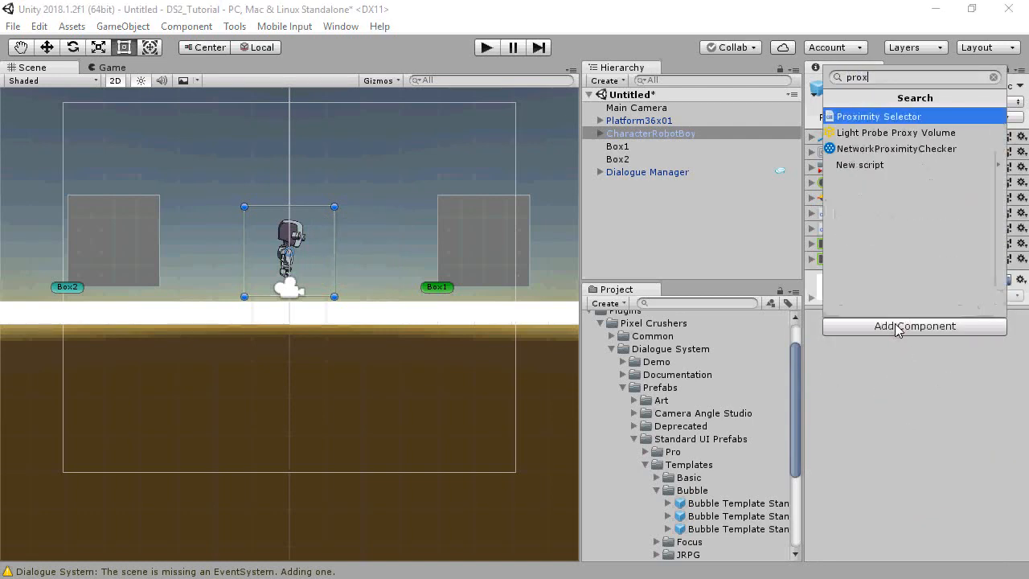
pyautogui.press('Return')
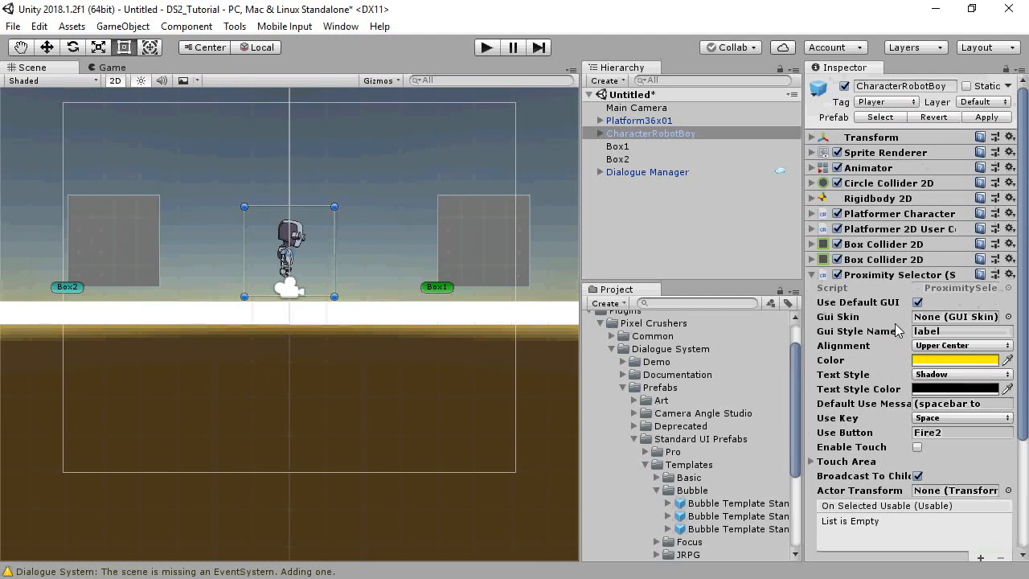
# Set the Proximity Selector's default use message to "E) Talk" and its use key to E.
pyautogui.click(937, 403)
pyautogui.write('E) T')
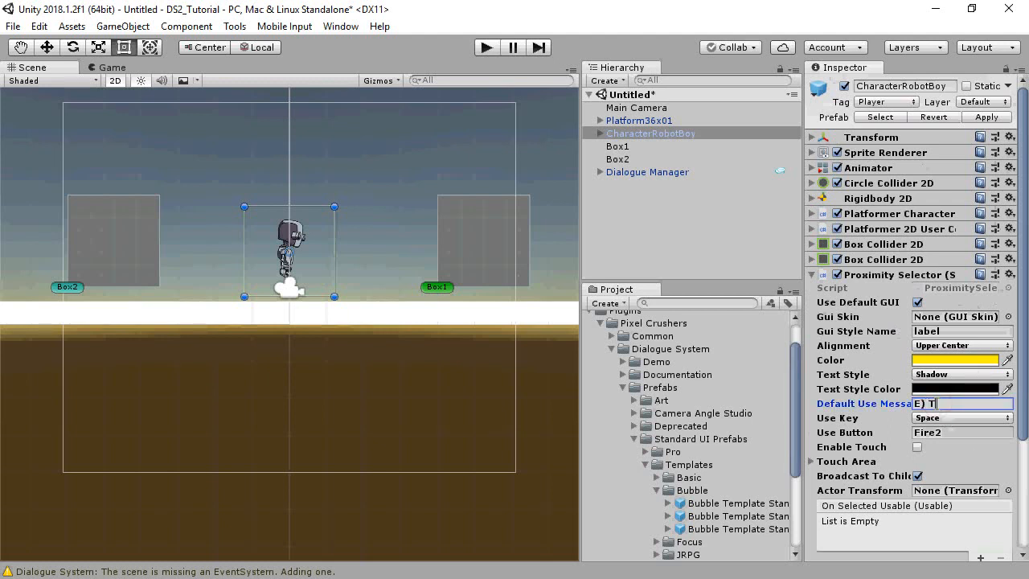
pyautogui.write('alk')
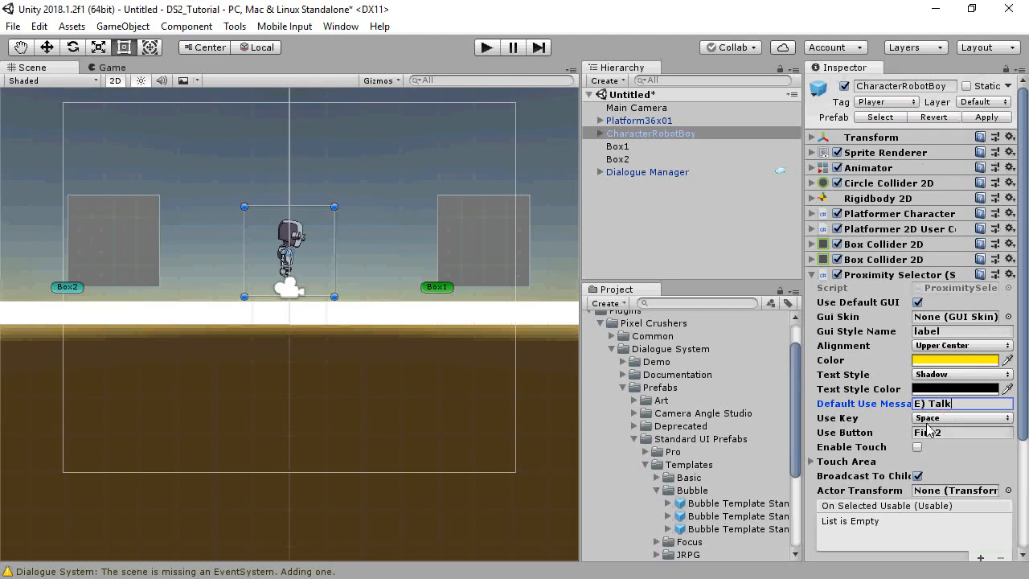
pyautogui.click(929, 420)
pyautogui.press('e')
pyautogui.press('e')
pyautogui.press('e')
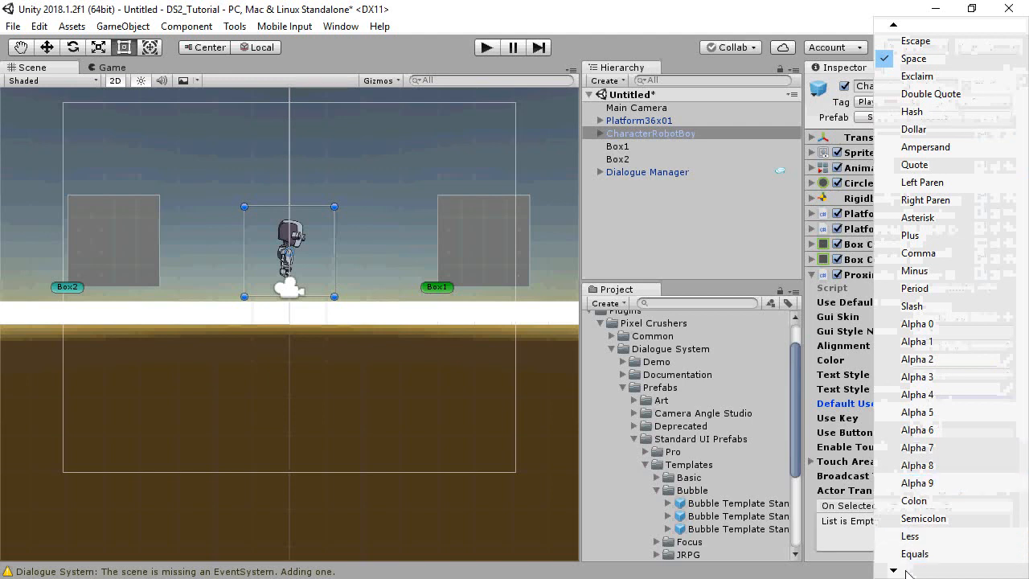
pyautogui.moveTo(895, 570)
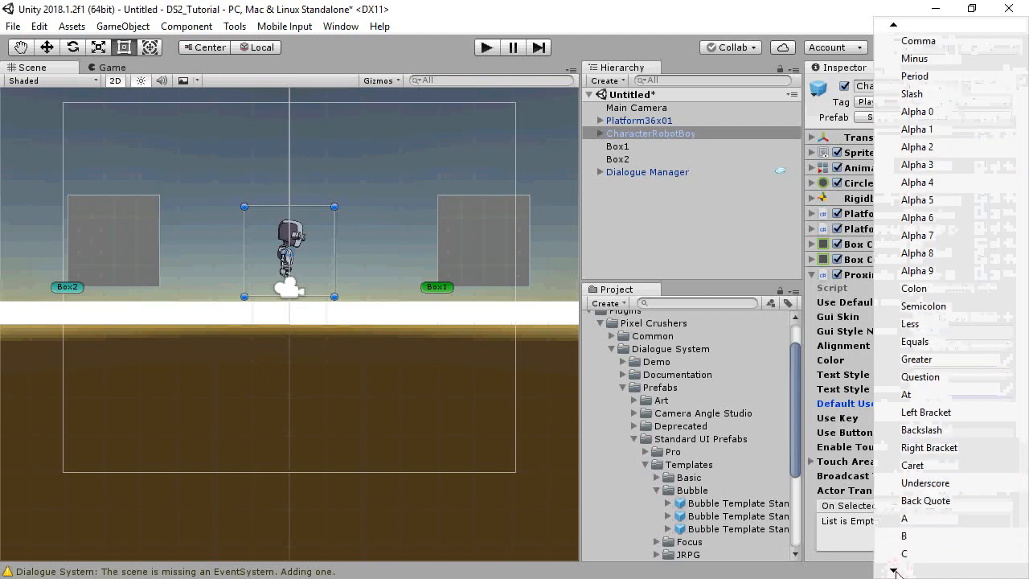
pyautogui.click(917, 501)
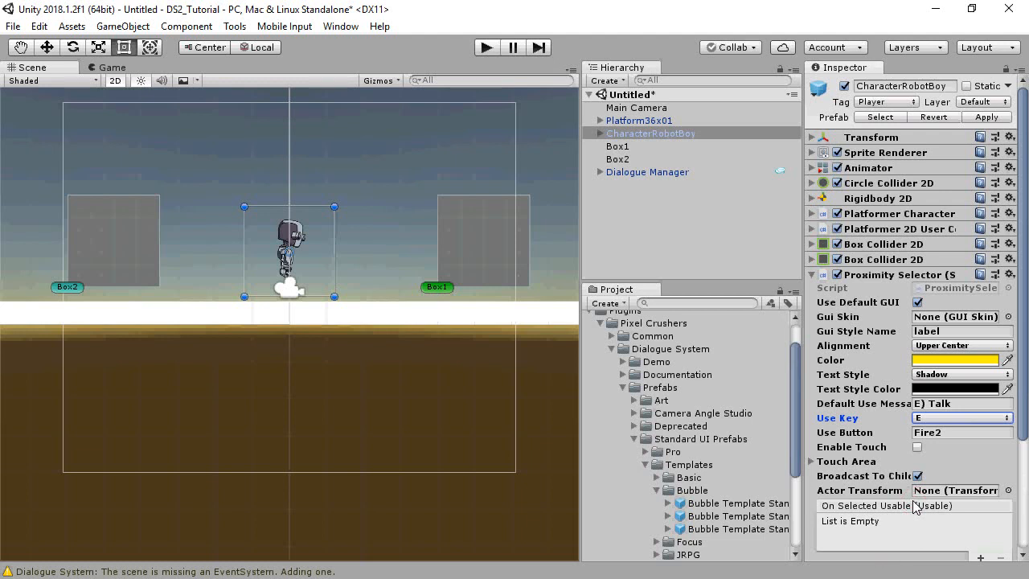
pyautogui.click(884, 277)
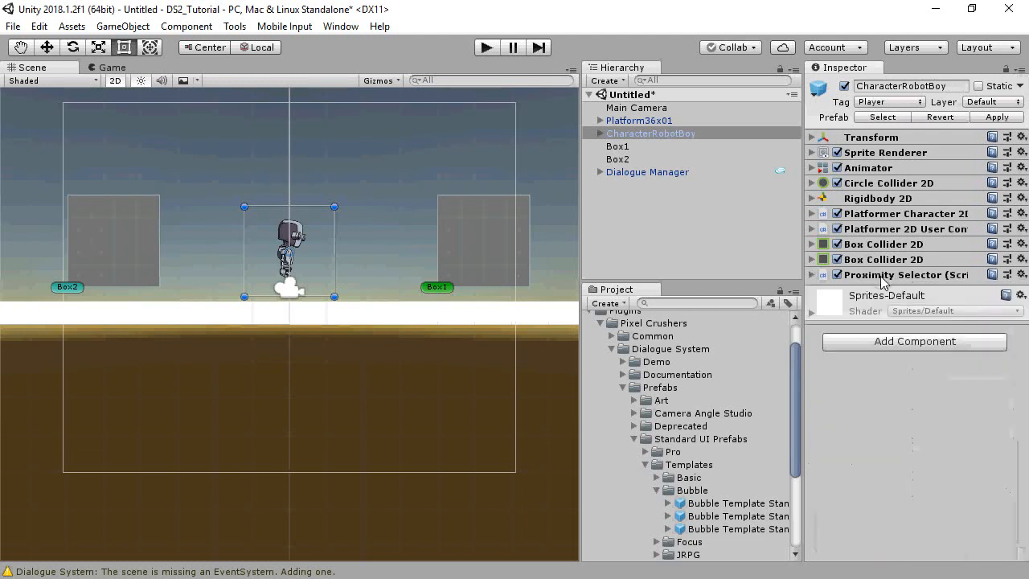
# Add a Selector Use Standard UI Elements component to CharacterRobotBoy.
pyautogui.click(884, 341)
pyautogui.write('use')
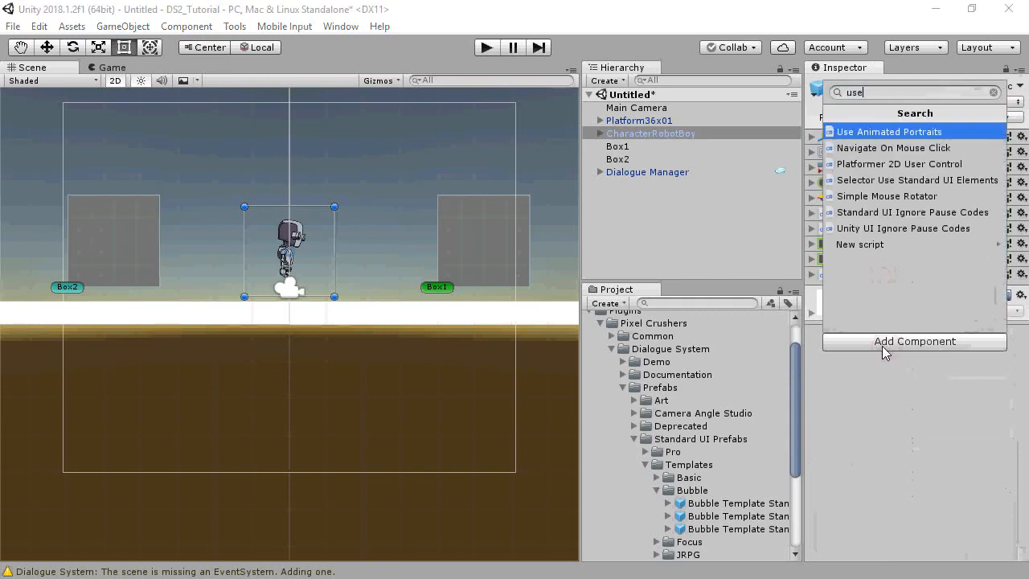
pyautogui.click(886, 180)
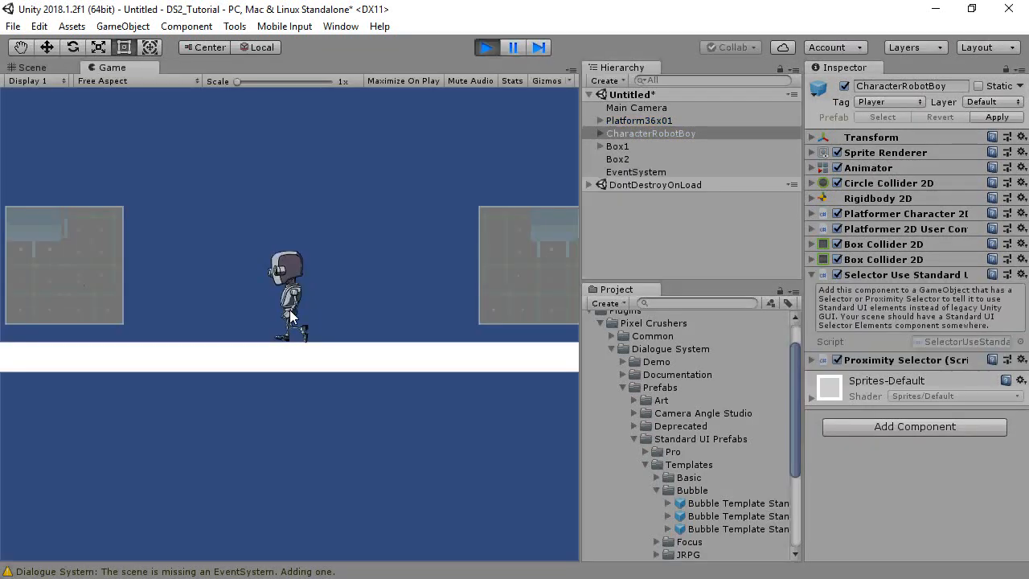
# Stop playback and check the settings of the robot's second Box Collider 2D.
pyautogui.click(491, 49)
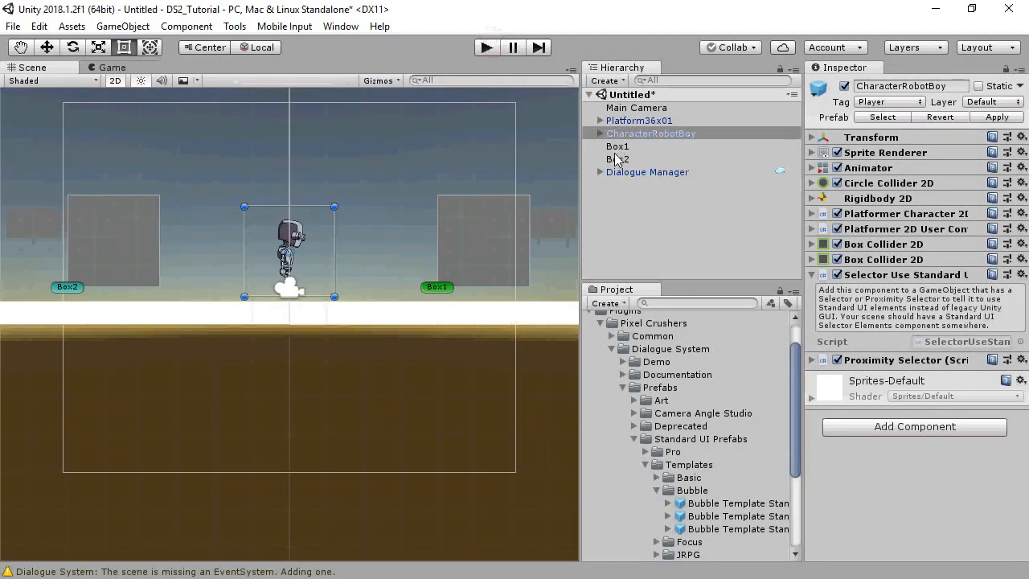
pyautogui.click(883, 261)
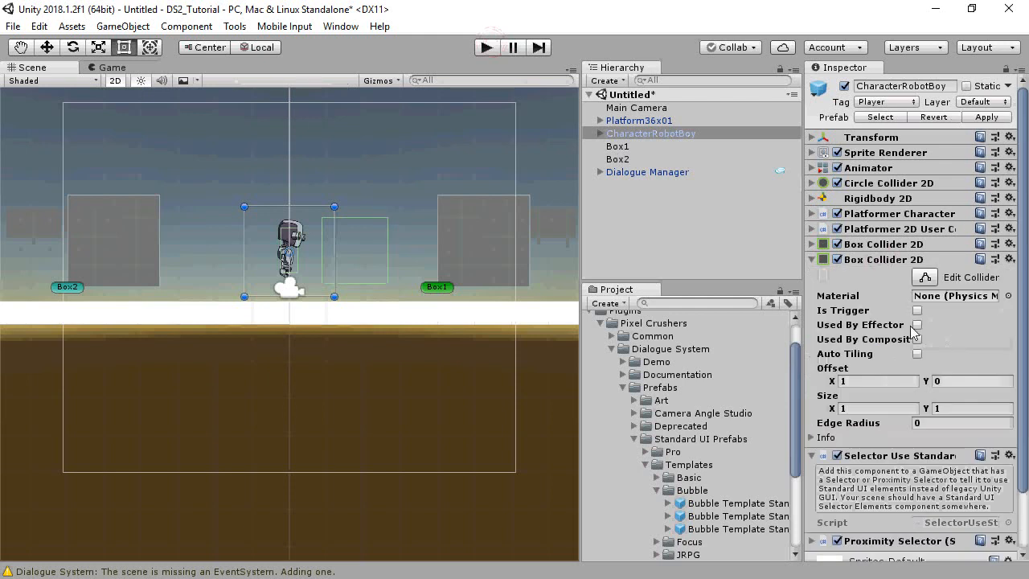
pyautogui.click(880, 262)
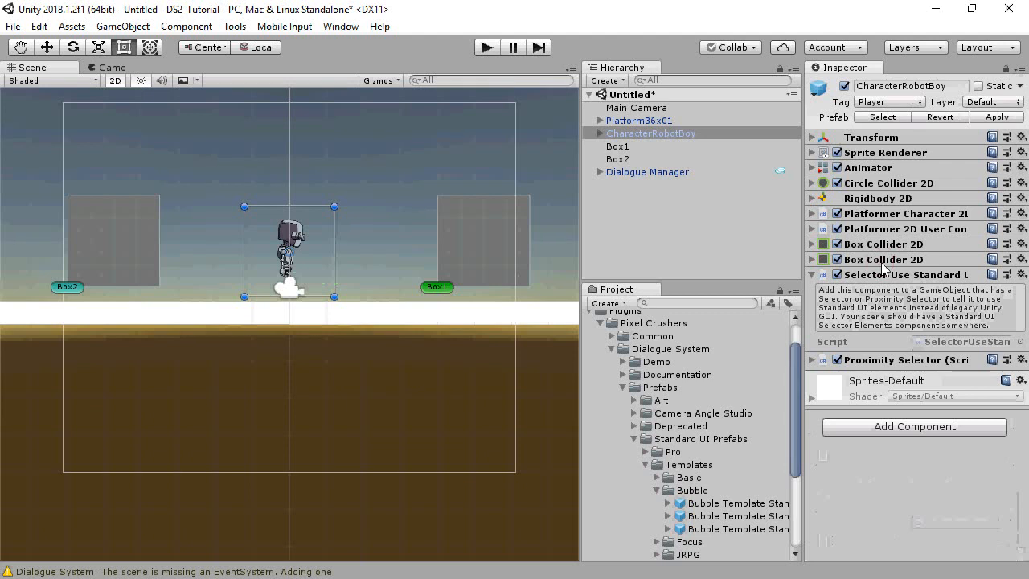
# Play the scene, walk the robot to Box2, test its conversation with the reply "I'm on it", and stop playback.
pyautogui.click(487, 48)
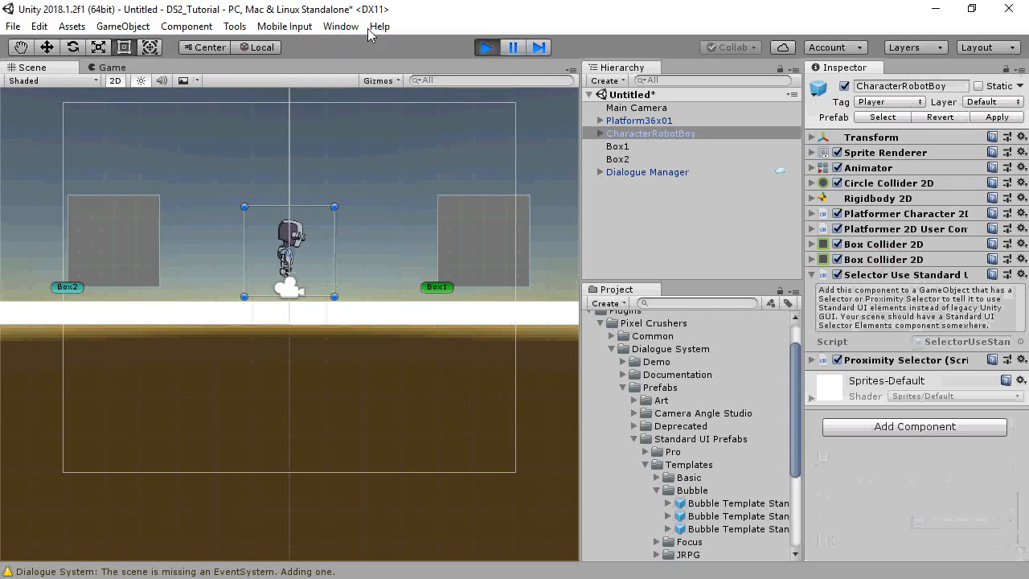
pyautogui.press('Left')
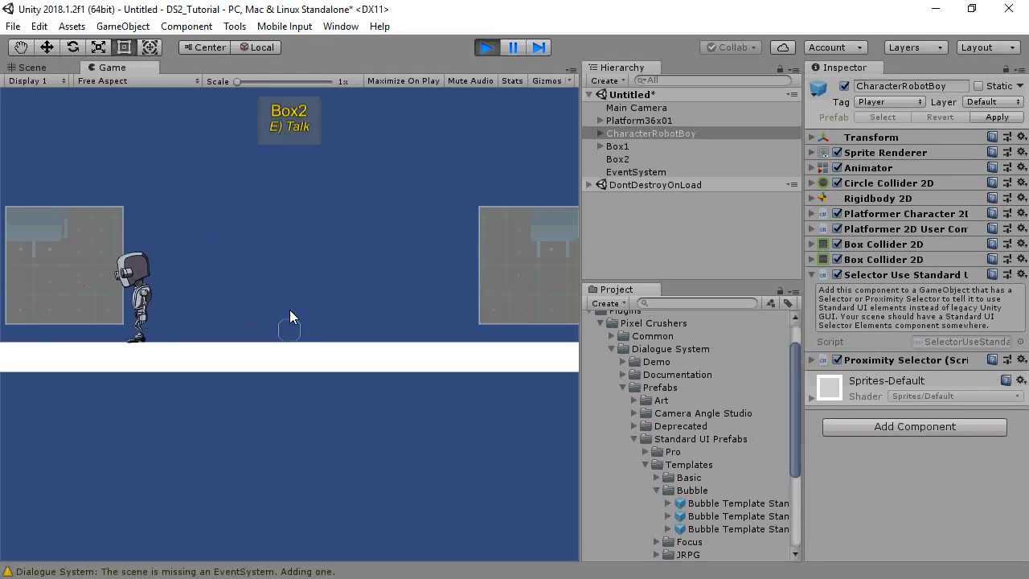
pyautogui.press('e')
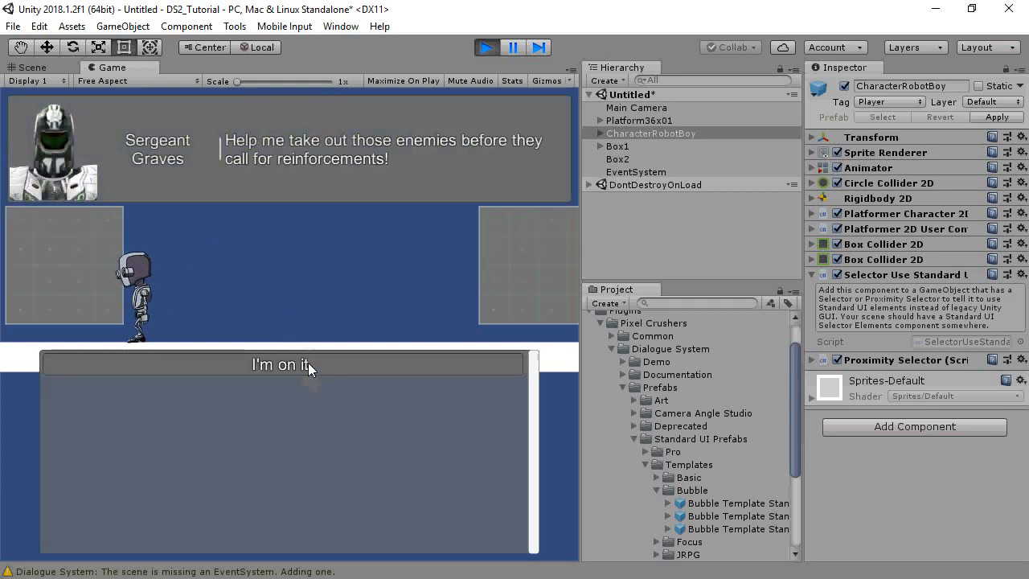
pyautogui.click(308, 362)
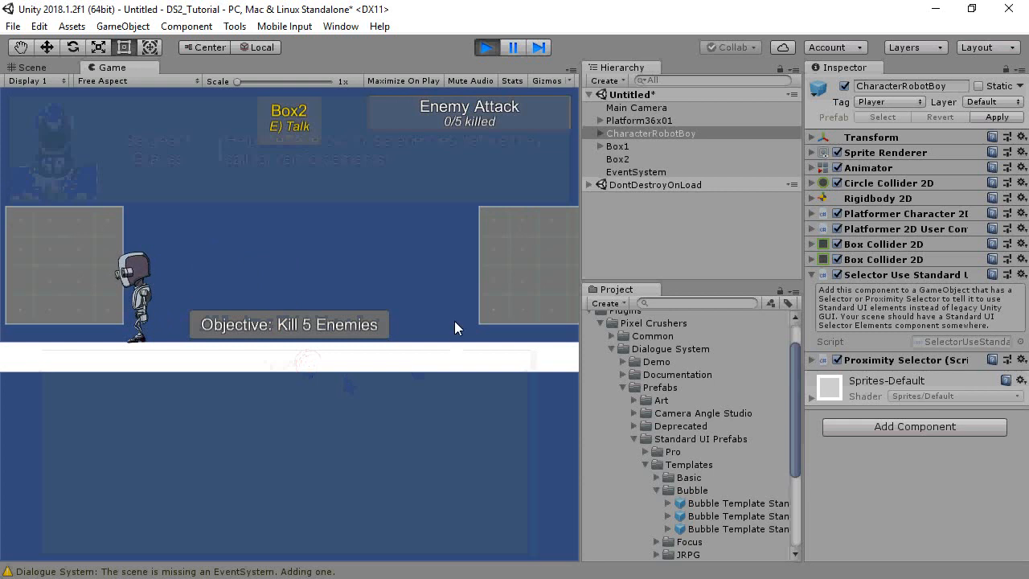
pyautogui.click(485, 47)
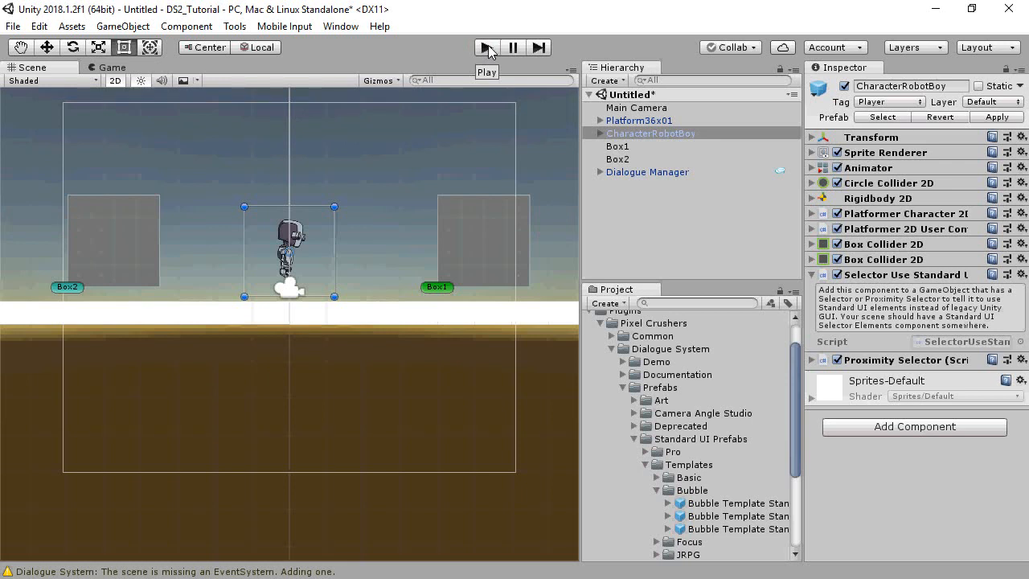
# Add a Dialogue System Events component to CharacterRobotBoy.
pyautogui.click(868, 276)
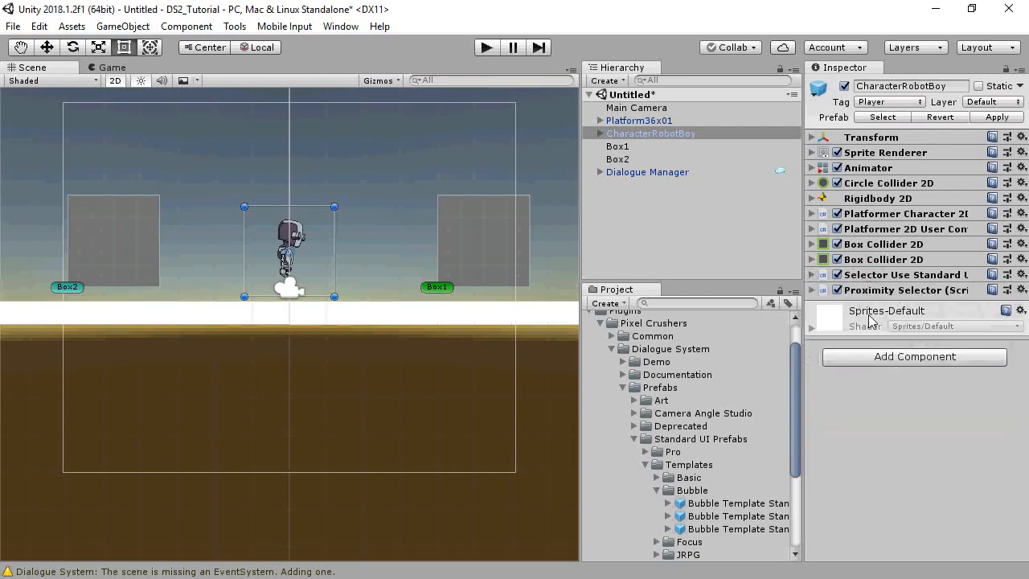
pyautogui.click(876, 357)
pyautogui.write('event')
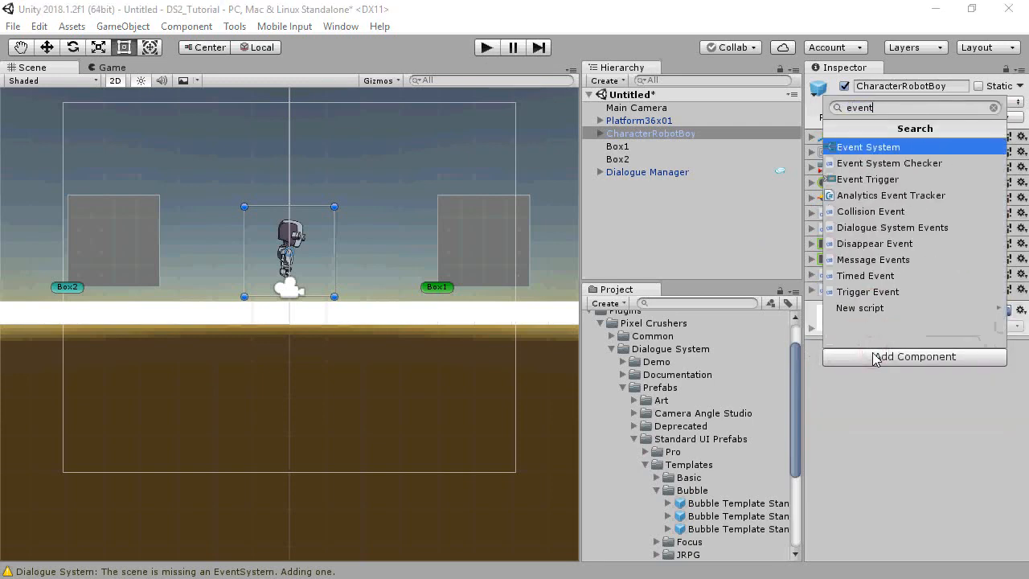
pyautogui.write('s')
pyautogui.click(924, 174)
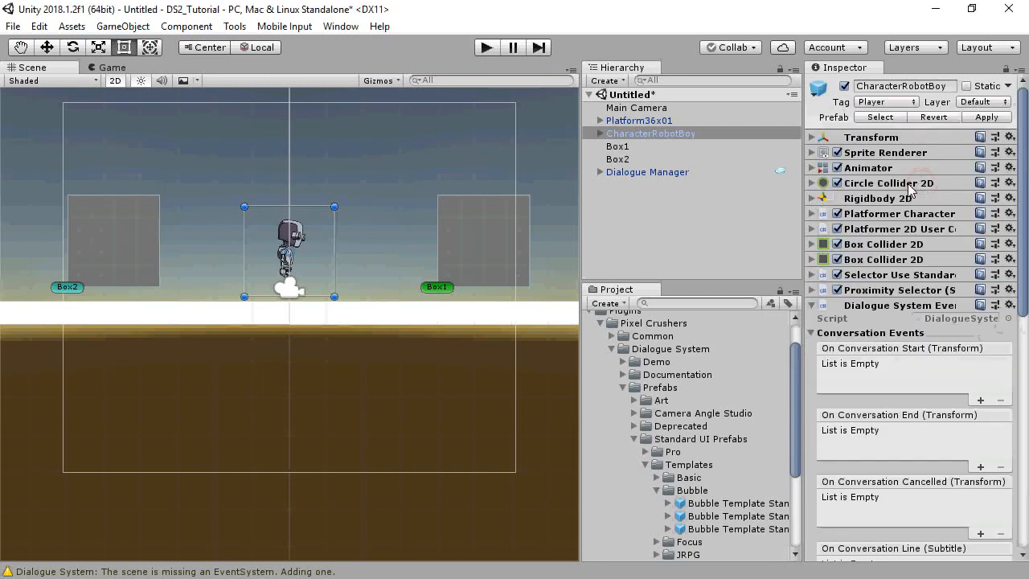
# Add one entry each to On Conversation Start and On Conversation End, assigning the robot's Platformer 2D User Control as their target.
pyautogui.click(980, 466)
pyautogui.click(980, 399)
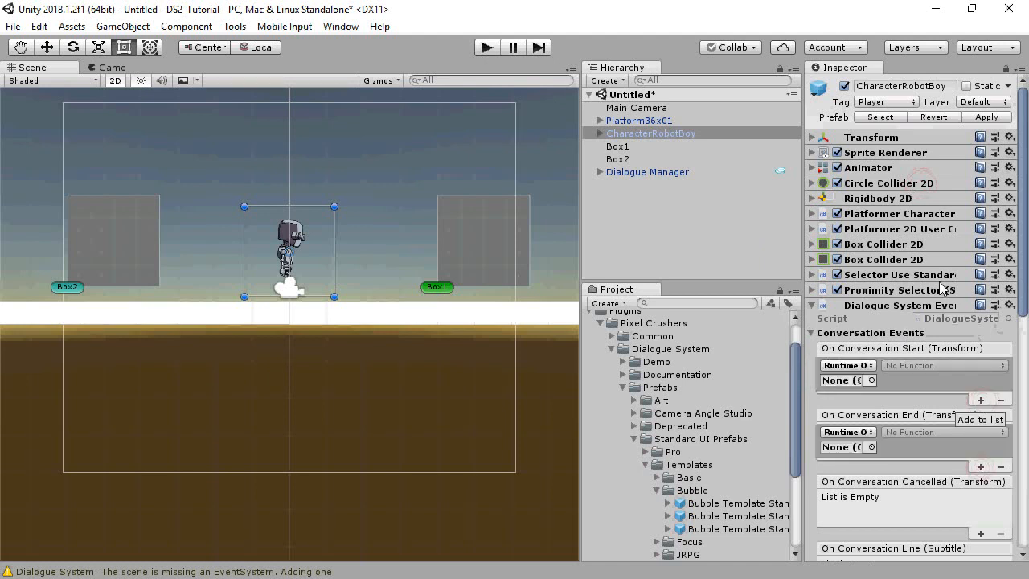
pyautogui.moveTo(854, 344); pyautogui.dragTo(850, 381)
pyautogui.moveTo(884, 230); pyautogui.dragTo(846, 447)
# Make On Conversation Start set Platformer2DUserControl's enabled property to off.
pyautogui.click(922, 366)
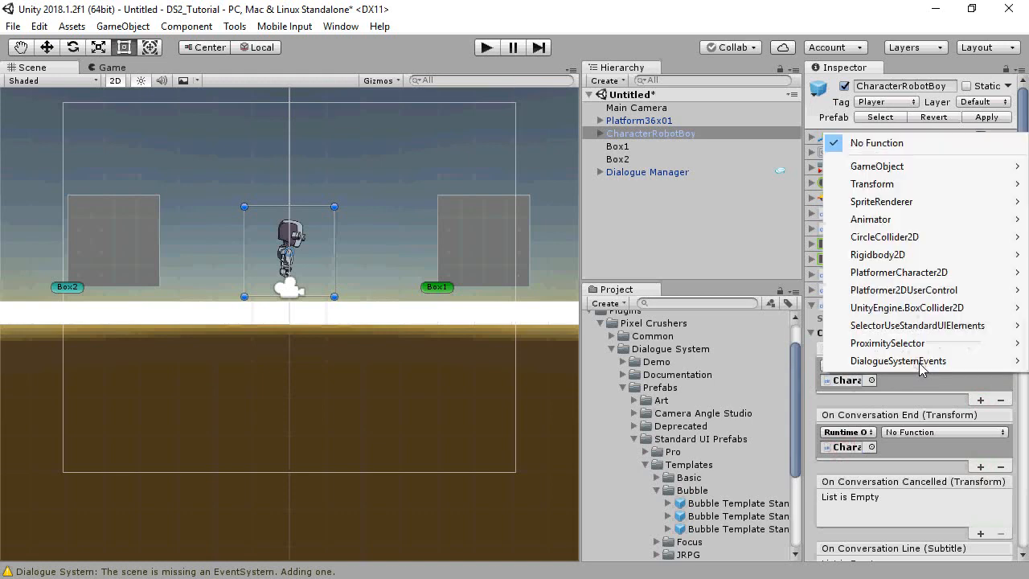
pyautogui.moveTo(892, 326)
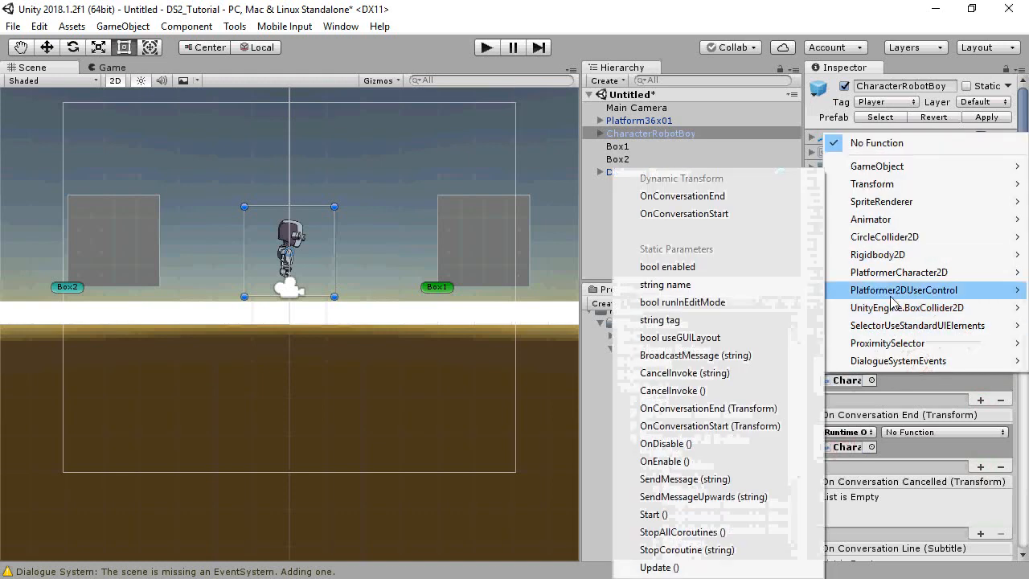
pyautogui.moveTo(899, 290)
pyautogui.click(680, 307)
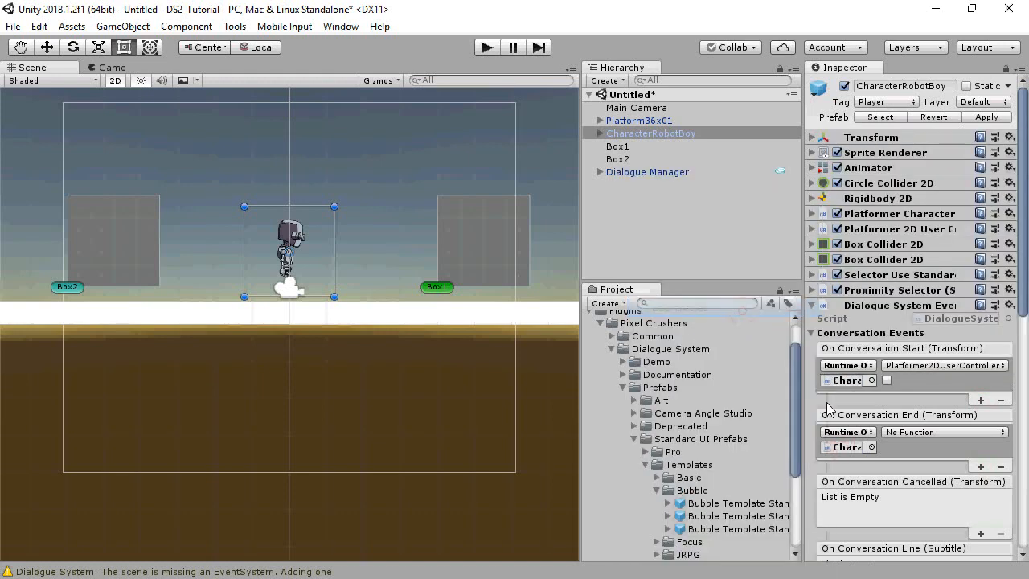
# Make On Conversation End set Platformer2DUserControl's enabled property to on, and collapse the Dialogue System Events component.
pyautogui.click(917, 432)
pyautogui.moveTo(924, 400)
pyautogui.moveTo(909, 225)
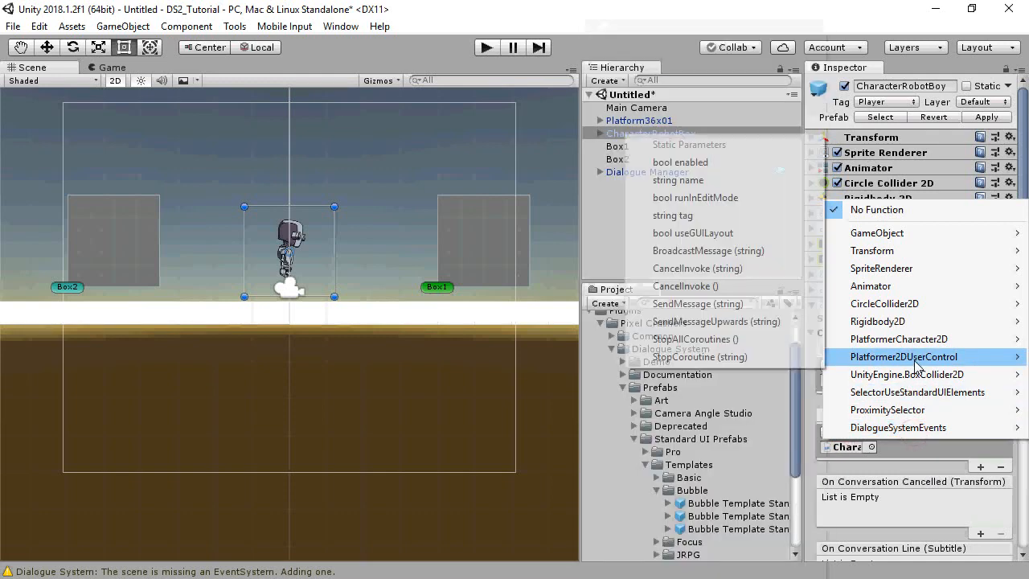
pyautogui.click(720, 164)
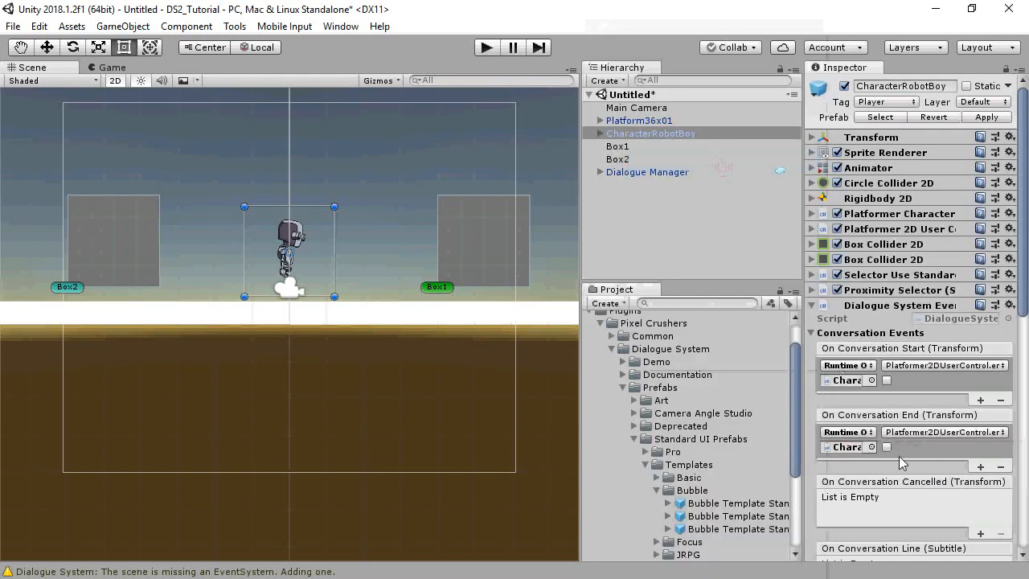
pyautogui.click(887, 447)
pyautogui.click(876, 307)
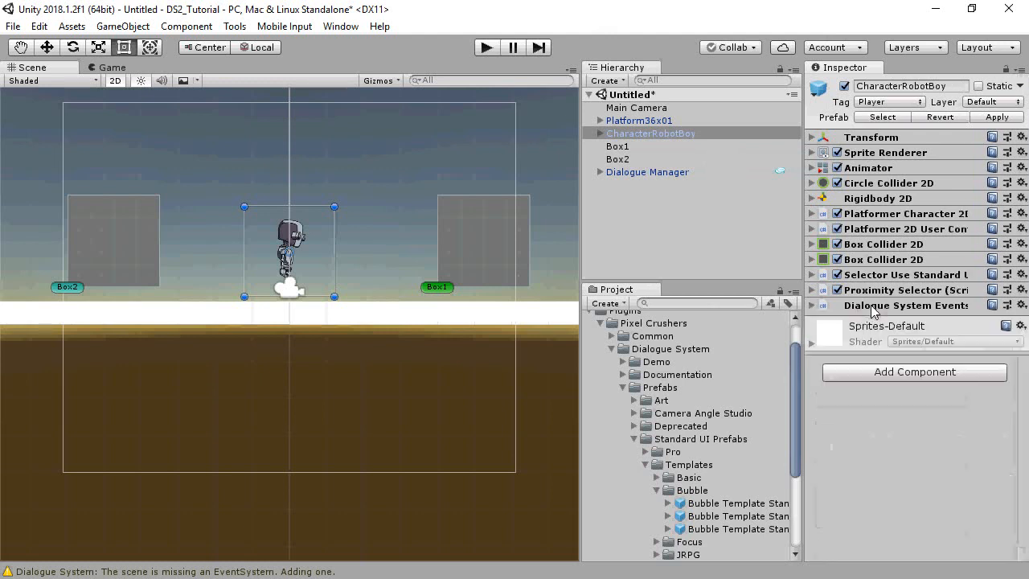
# Add a Dialogue System Trigger component to CharacterRobotBoy and set its trigger to On Conversation Start.
pyautogui.click(879, 372)
pyautogui.write('trig')
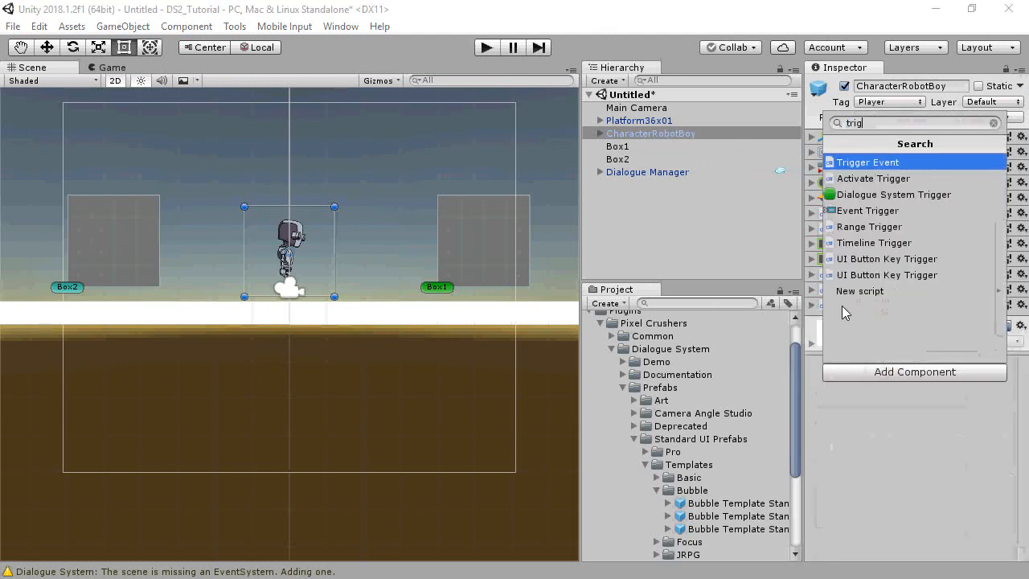
pyautogui.click(876, 194)
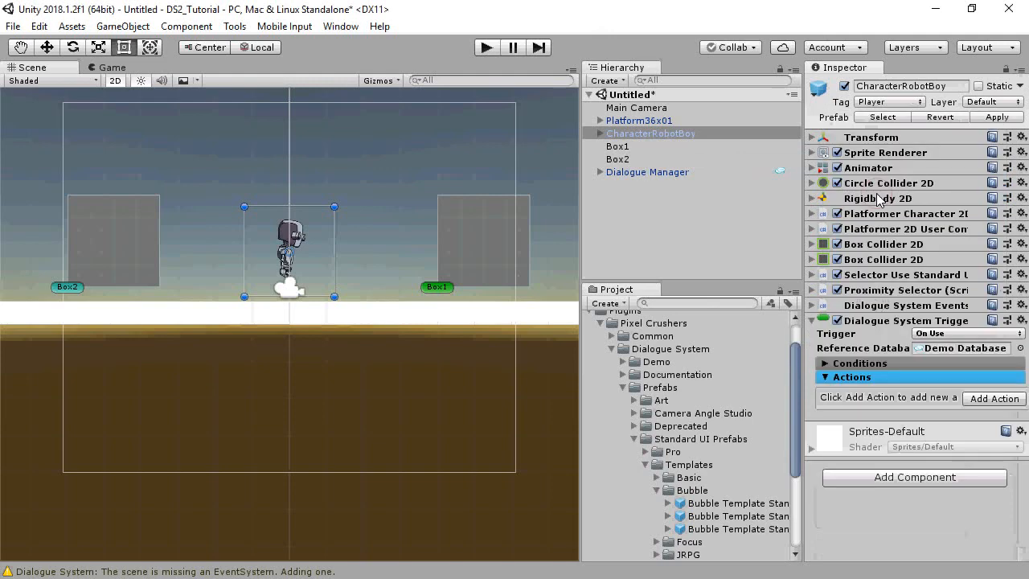
pyautogui.click(956, 332)
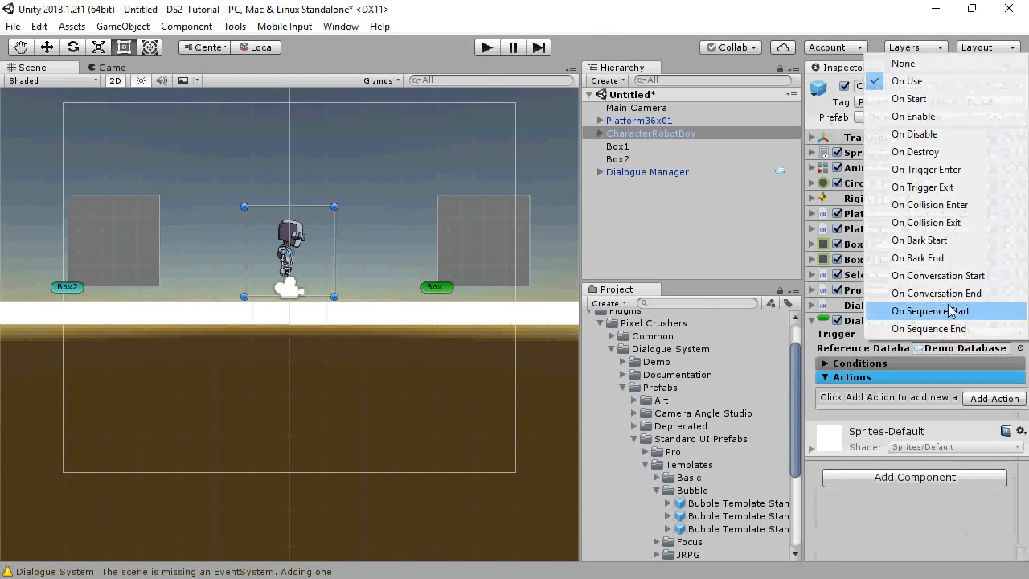
pyautogui.click(949, 275)
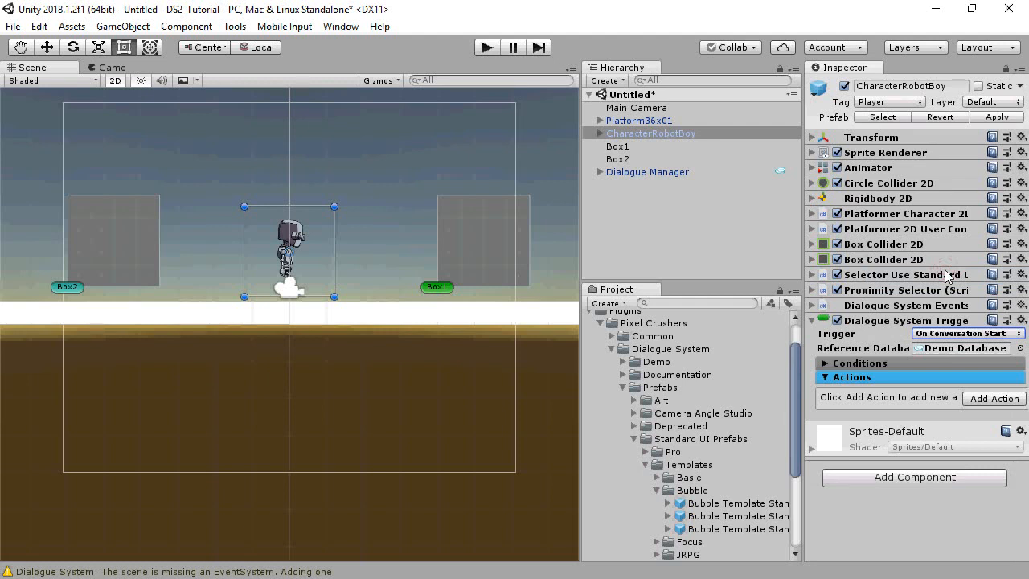
# Add a Play Sequence action to the robot's Dialogue System Trigger with the sequence AnimatorFloat(Speed,0).
pyautogui.click(1006, 400)
pyautogui.click(882, 249)
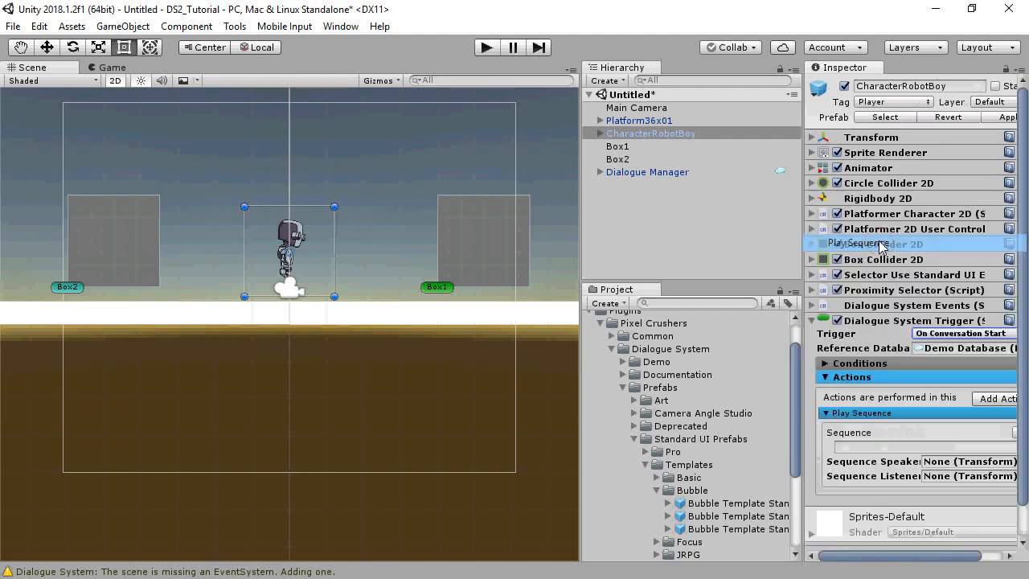
pyautogui.click(872, 448)
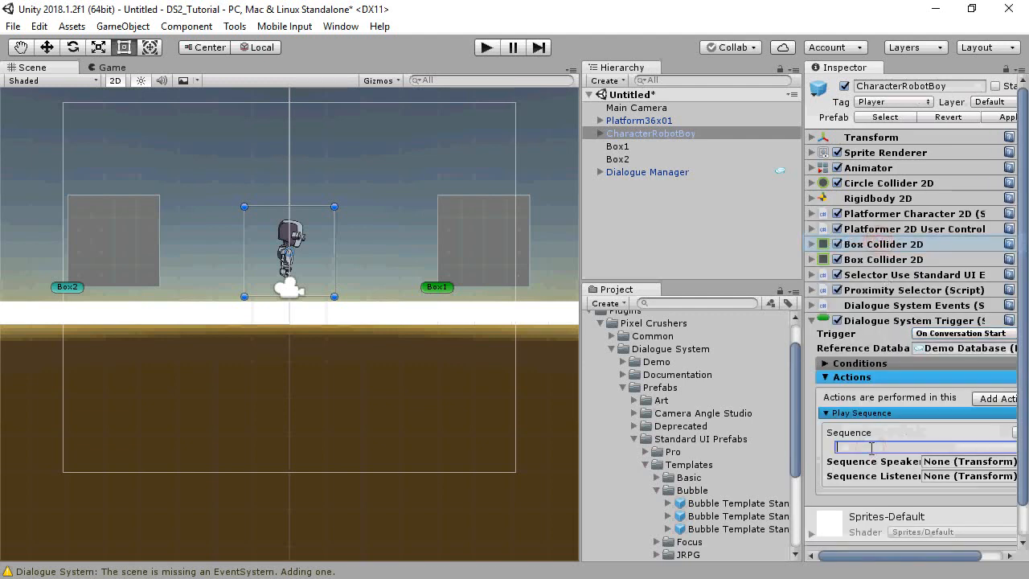
pyautogui.write('Animat')
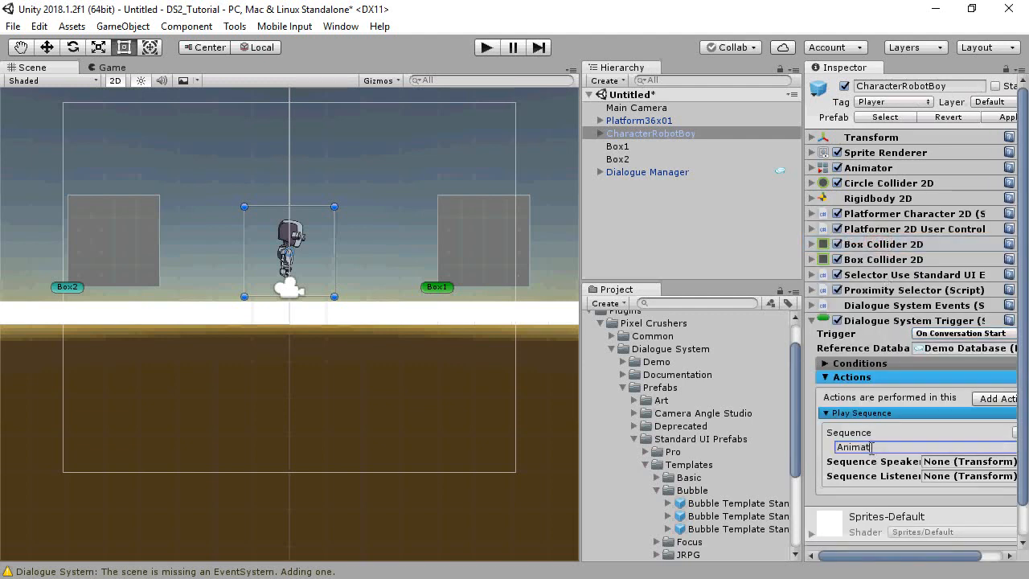
pyautogui.write('orFloat(Speed,0)')
# Play the scene, walk the robot to Box2, start the conversation to check that the robot stays idle, and stop playback.
pyautogui.click(485, 48)
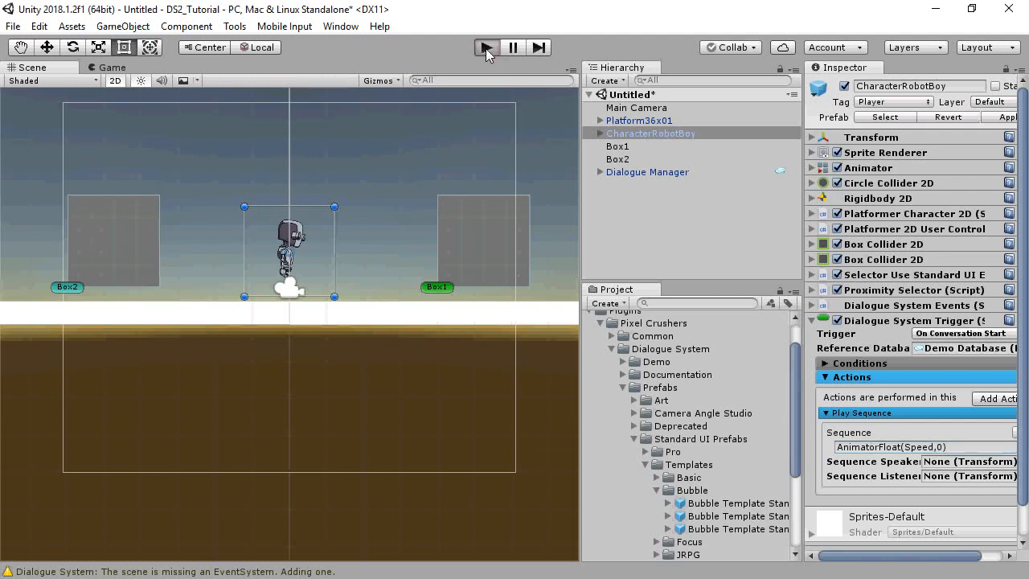
pyautogui.press('Left')
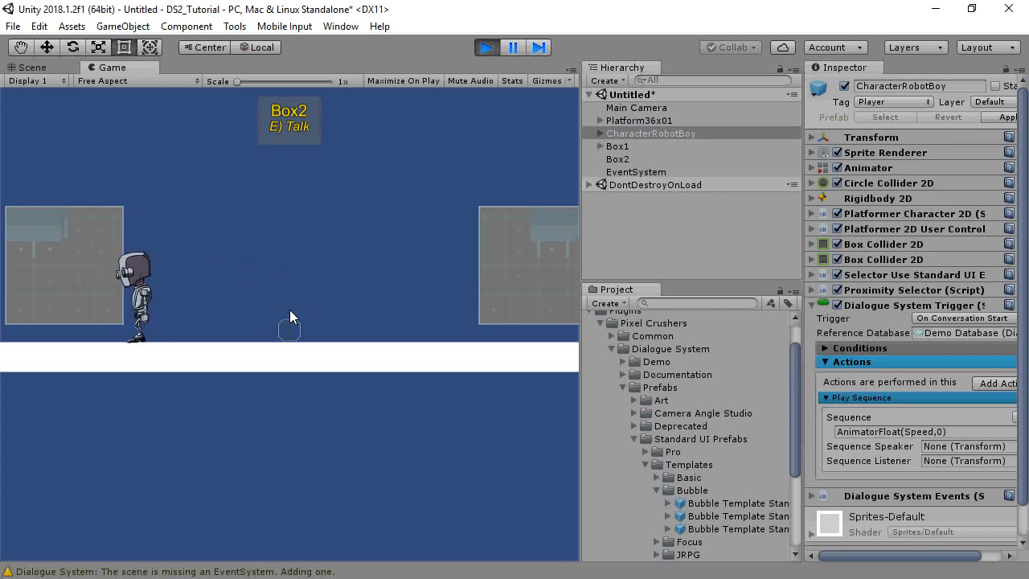
pyautogui.press('e')
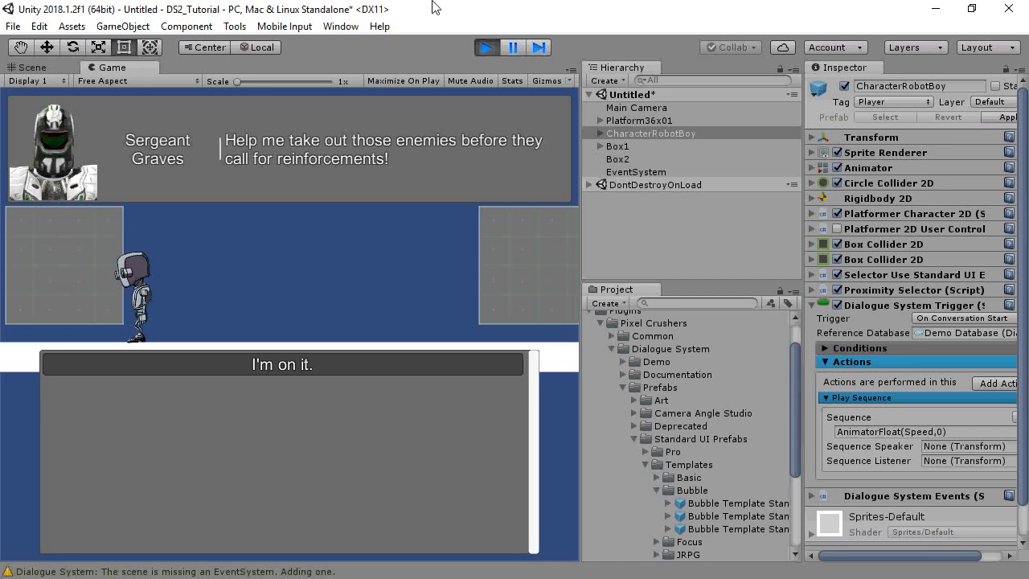
pyautogui.click(486, 48)
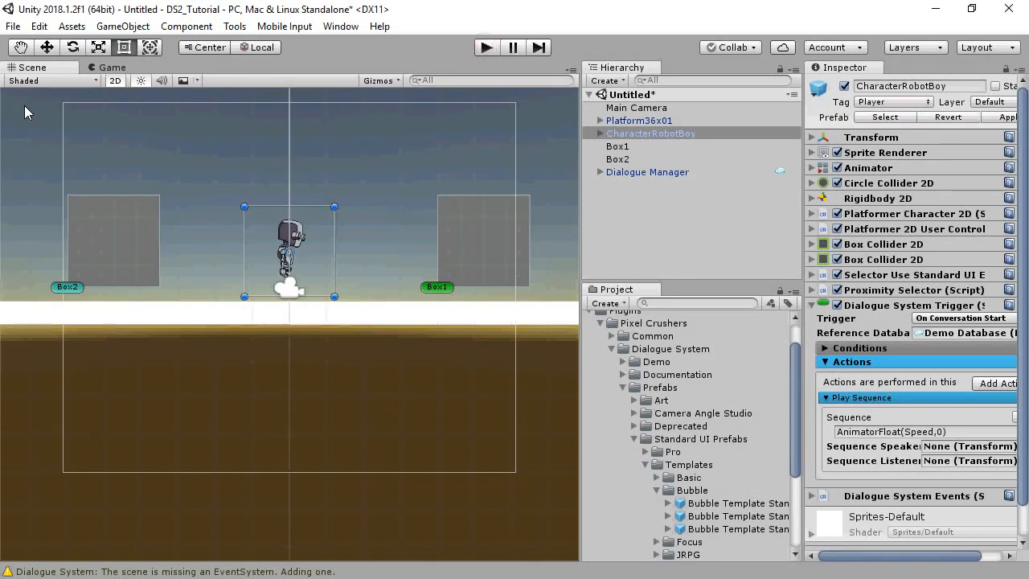